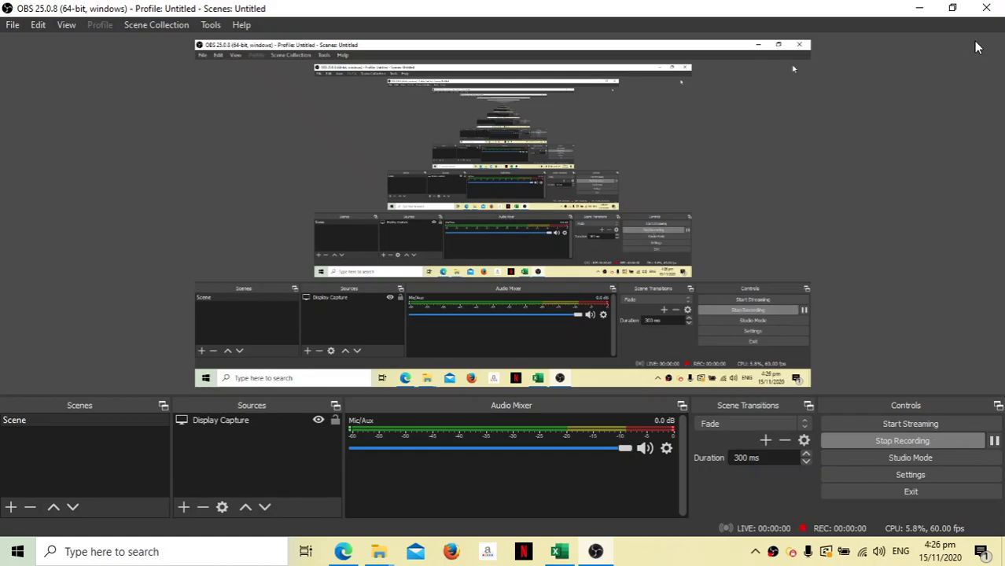
Step: Minimize OBS, dismiss the Office activation prompt, and close the empty Excel window
{"action": "left_click", "coordinate": [919, 8]}
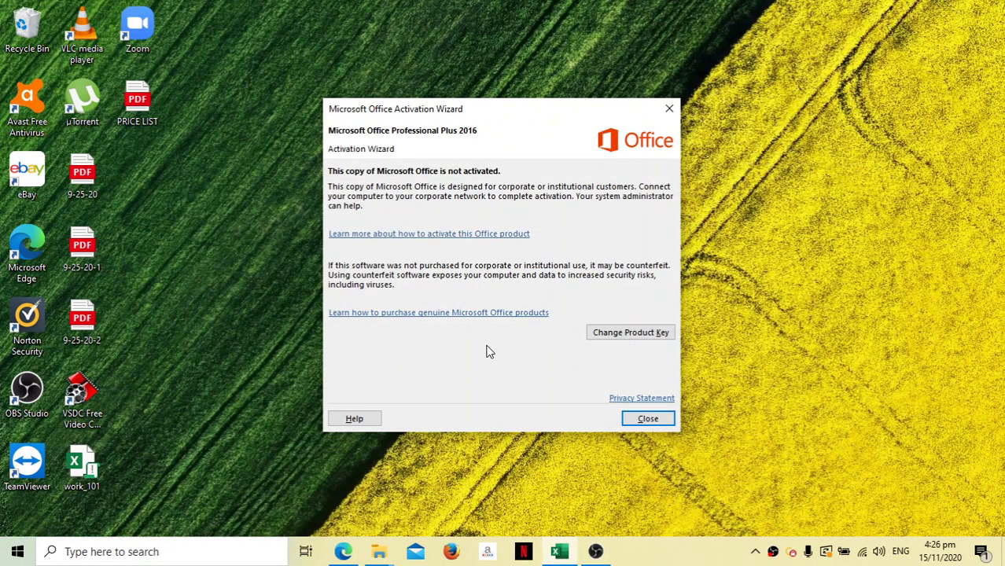
{"action": "left_click", "coordinate": [650, 419]}
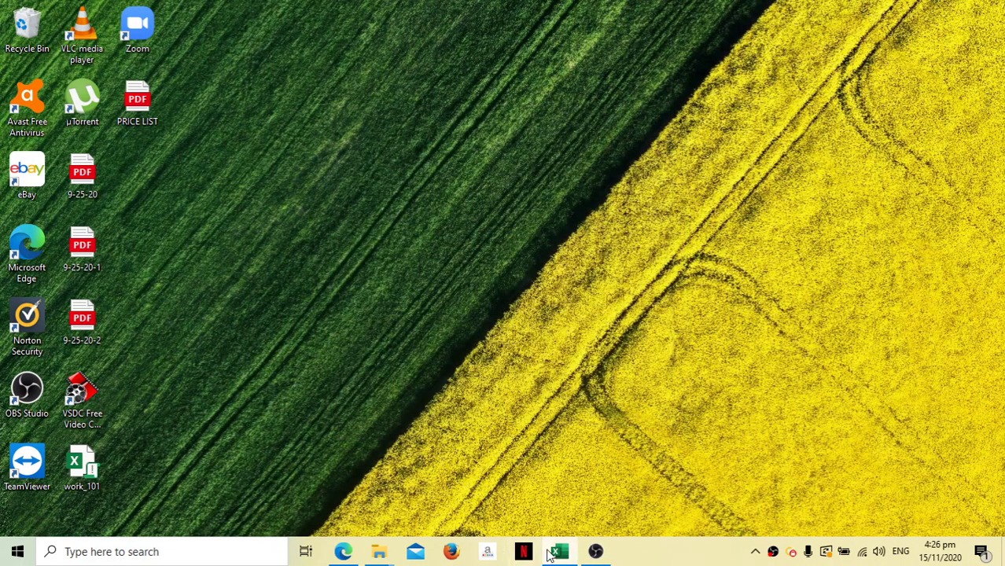
{"action": "left_click", "coordinate": [552, 554]}
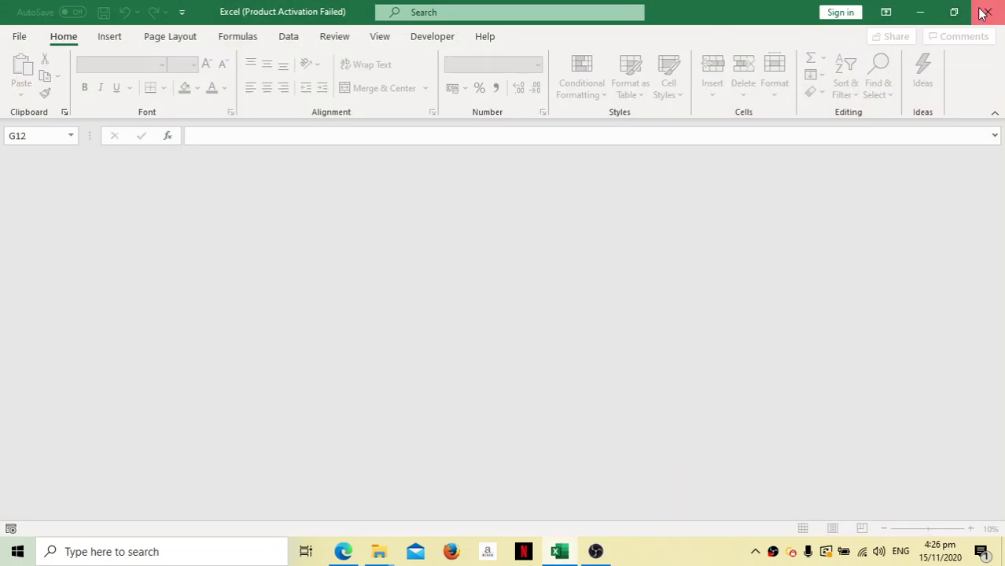
{"action": "left_click", "coordinate": [987, 11]}
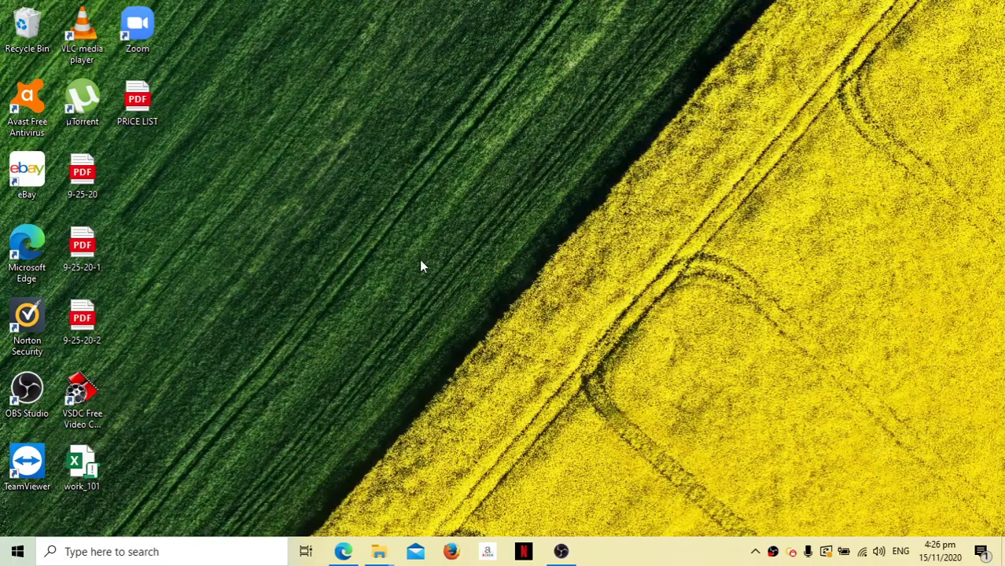
Step: Open the RJD_ACCOUNTING_SYSTEM workbook from the POS folder
{"action": "left_click", "coordinate": [378, 552]}
{"action": "left_click", "coordinate": [366, 494]}
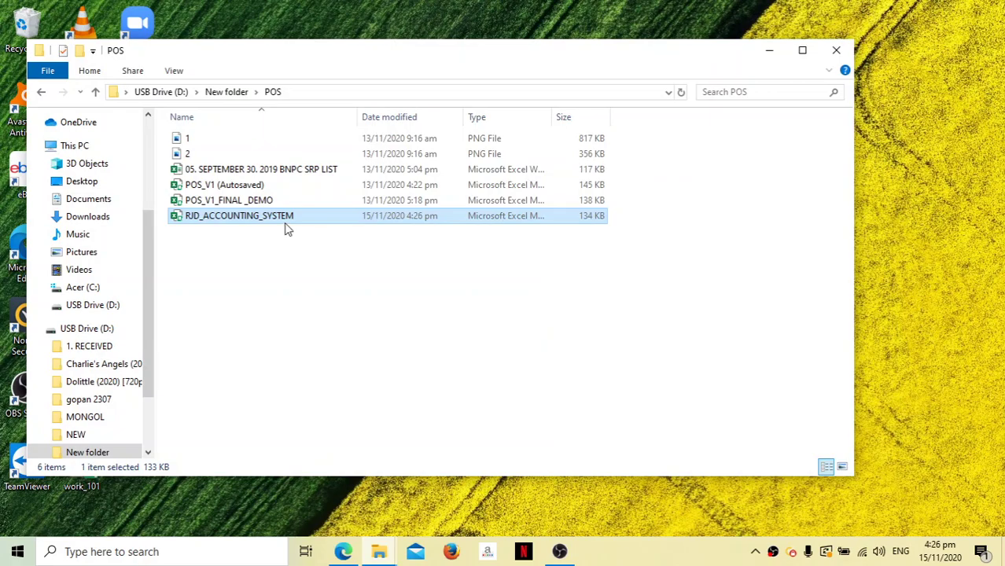
{"action": "double_click", "coordinate": [292, 217]}
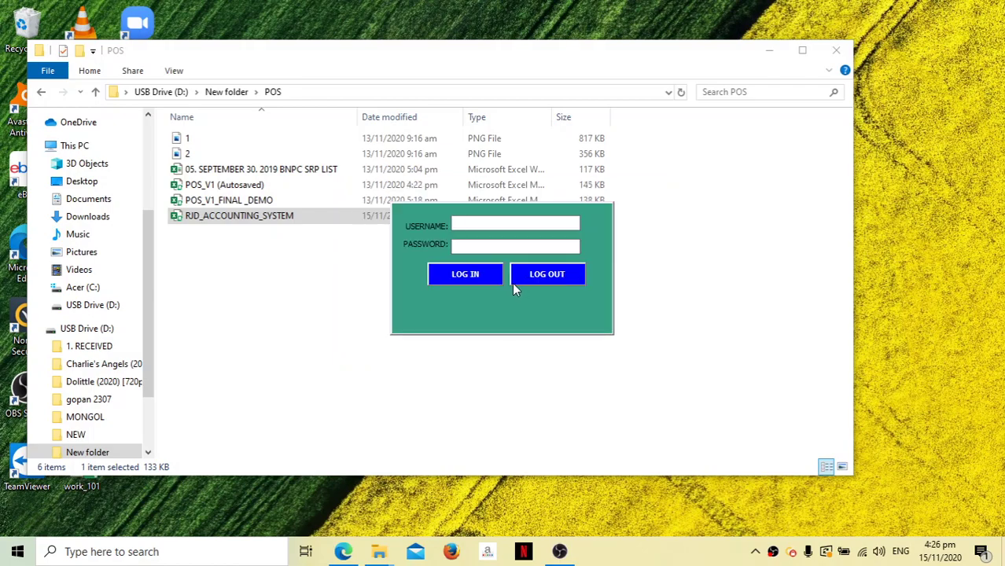
Step: Log in to the accounting system with the username and password
{"action": "type", "text": "RYAN JAY"}
{"action": "type", "text": "*****"}
{"action": "left_click", "coordinate": [480, 275]}
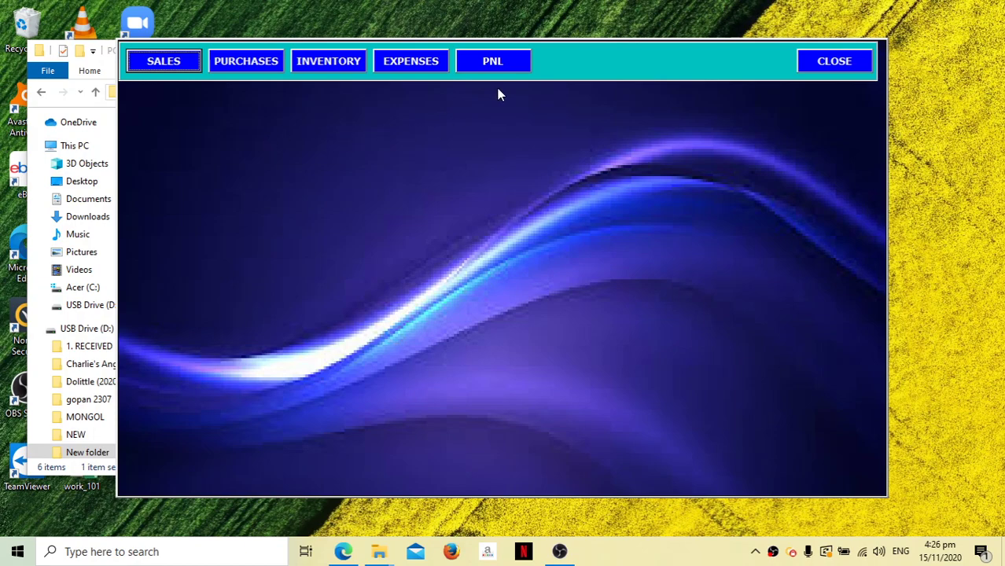
Step: Check the inventory, then open the Purchases form and its empty Inventory List
{"action": "left_click", "coordinate": [331, 67]}
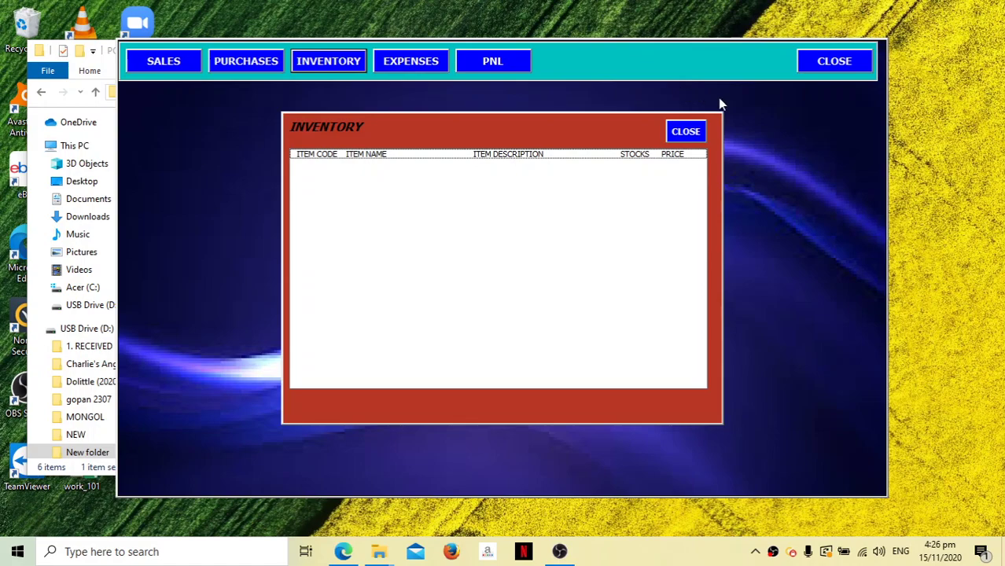
{"action": "left_click", "coordinate": [685, 132]}
{"action": "left_click", "coordinate": [272, 68]}
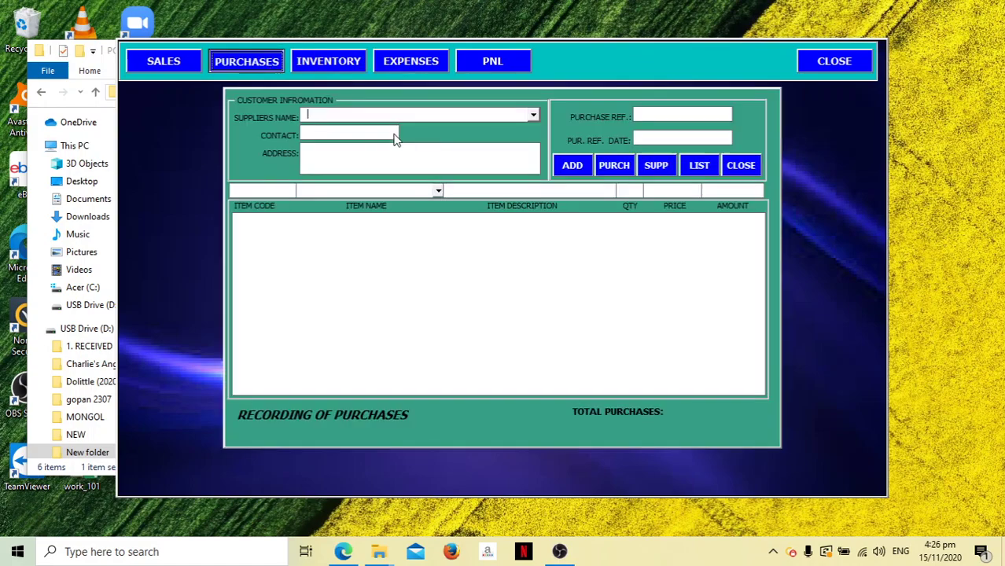
{"action": "left_click", "coordinate": [696, 169]}
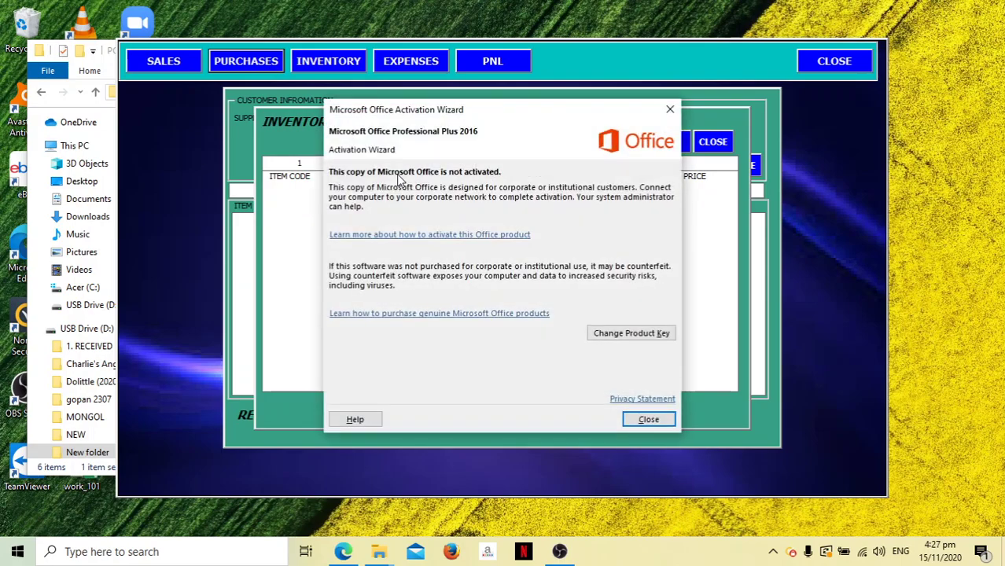
Step: Add 555 BONUS PACK to the inventory list with 20 in stock
{"action": "left_click", "coordinate": [646, 416]}
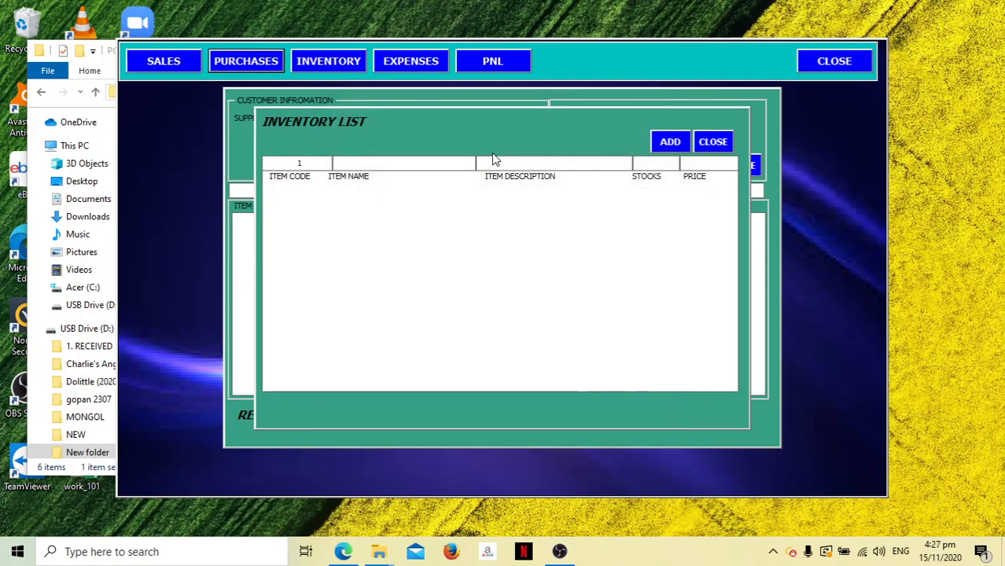
{"action": "type", "text": "555 B"}
{"action": "type", "text": "ONUS PACK "}
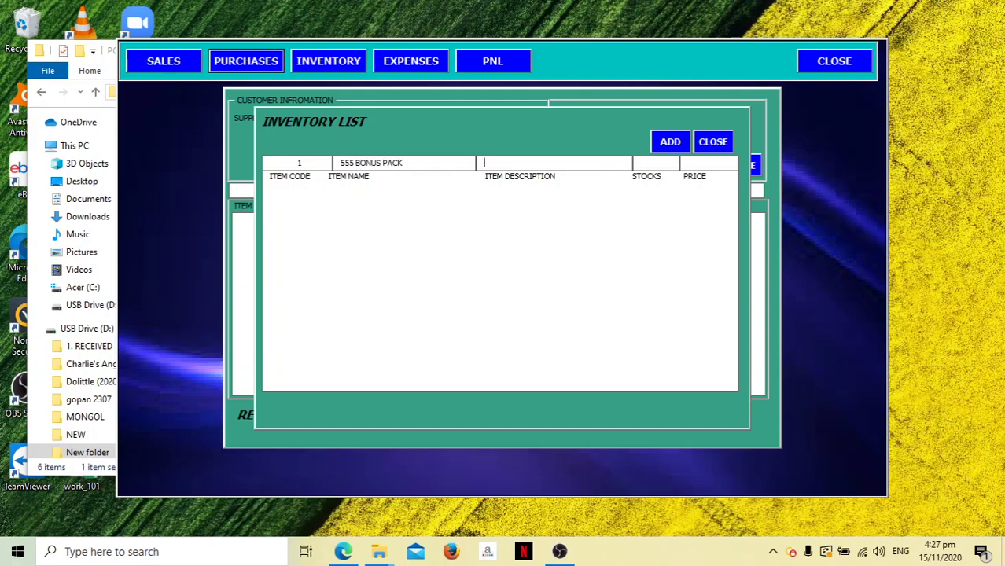
{"action": "type", "text": "555 SAR"}
{"action": "type", "text": "DINES H"}
{"action": "type", "text": "OT & S"}
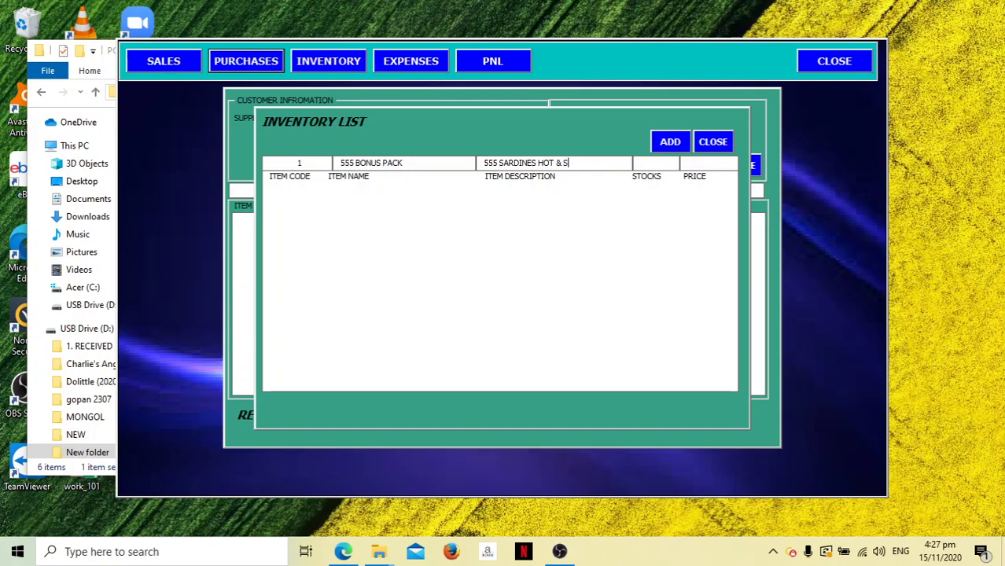
{"action": "type", "text": "Y"}
{"action": "key", "text": "Tab"}
{"action": "type", "text": "20"}
{"action": "key", "text": "Tab"}
{"action": "left_click", "coordinate": [668, 142]}
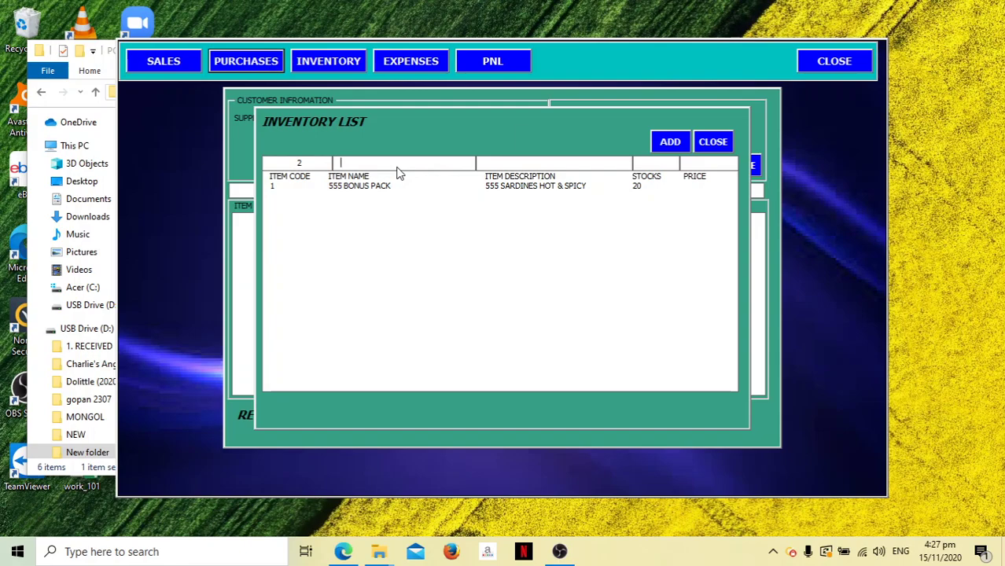
Step: Add LUCKY 7 SARDINES to the inventory list with 20 in stock
{"action": "type", "text": "LUCKY "}
{"action": "type", "text": " SARDI"}
{"action": "type", "text": "NES"}
{"action": "type", "text": " SARDINE"}
{"action": "key", "text": "BackSpace"}
{"action": "key", "text": "BackSpace"}
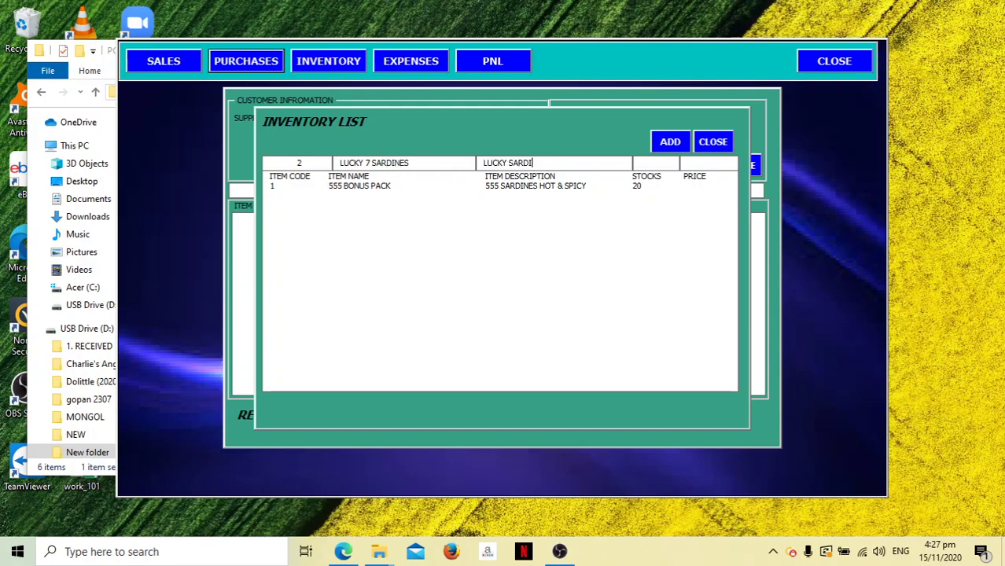
{"action": "key", "text": "BackSpace"}
{"action": "key", "text": "BackSpace"}
{"action": "key", "text": "BackSpace"}
{"action": "key", "text": "BackSpace"}
{"action": "key", "text": "BackSpace"}
{"action": "type", "text": "SARDINES"}
{"action": "type", "text": "GREEN"}
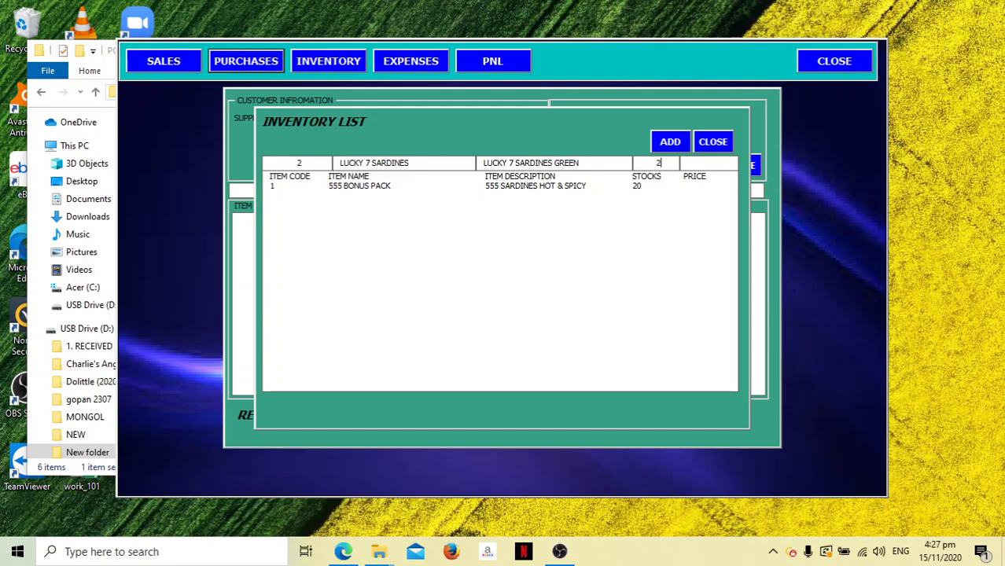
{"action": "type", "text": "0"}
{"action": "key", "text": "Tab"}
{"action": "left_click", "coordinate": [669, 141]}
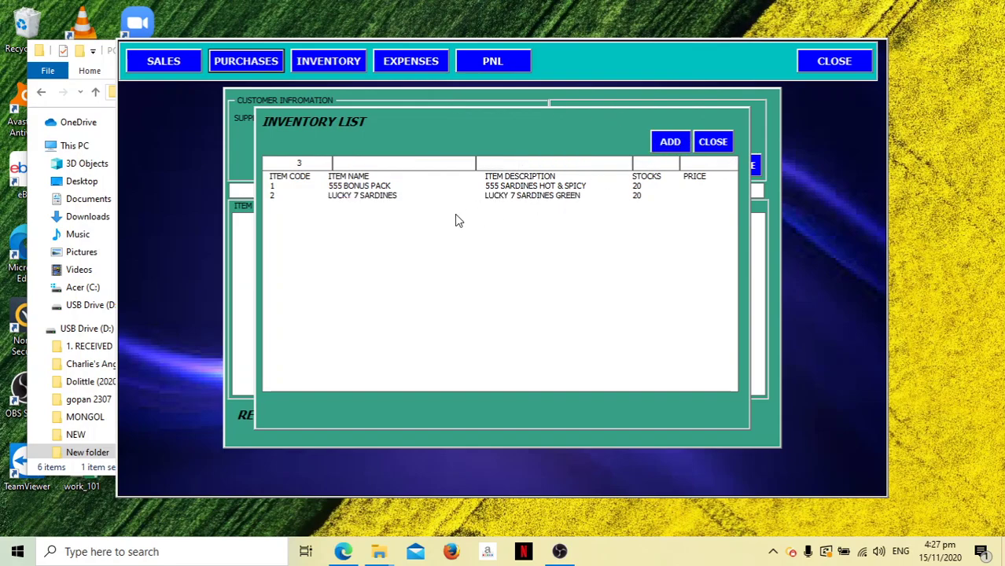
Step: Enter ALASKA SWEETENED FILLED MILK as the third item's name and description
{"action": "left_click", "coordinate": [426, 167]}
{"action": "type", "text": "ALASKA"}
{"action": "type", "text": "SWE"}
{"action": "type", "text": "TENE"}
{"action": "type", "text": " FILLED MIL"}
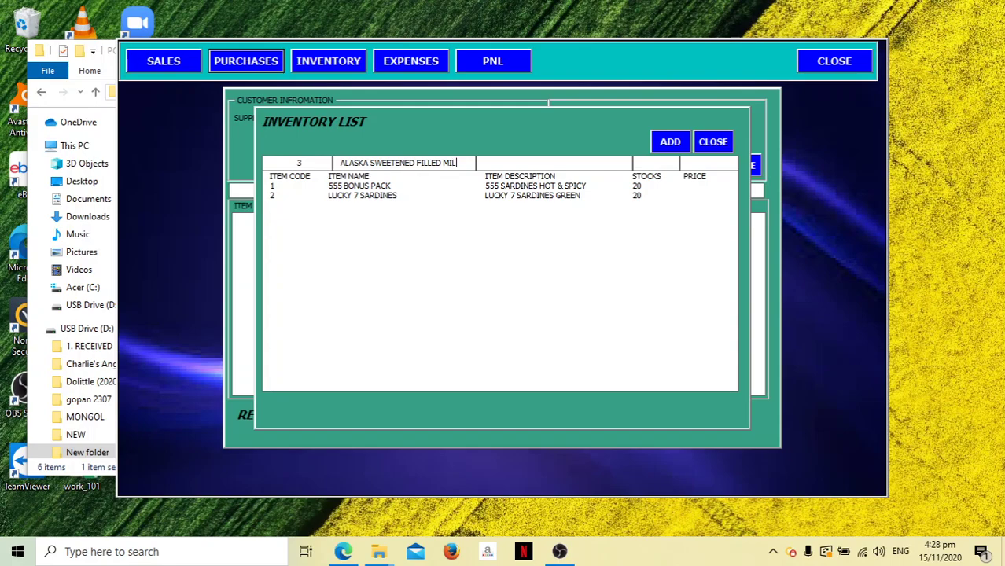
{"action": "type", "text": "A"}
{"action": "type", "text": " SWEETNE"}
{"action": "key", "text": "BackSpace"}
{"action": "key", "text": "BackSpace"}
{"action": "type", "text": "ENED FILLED L"}
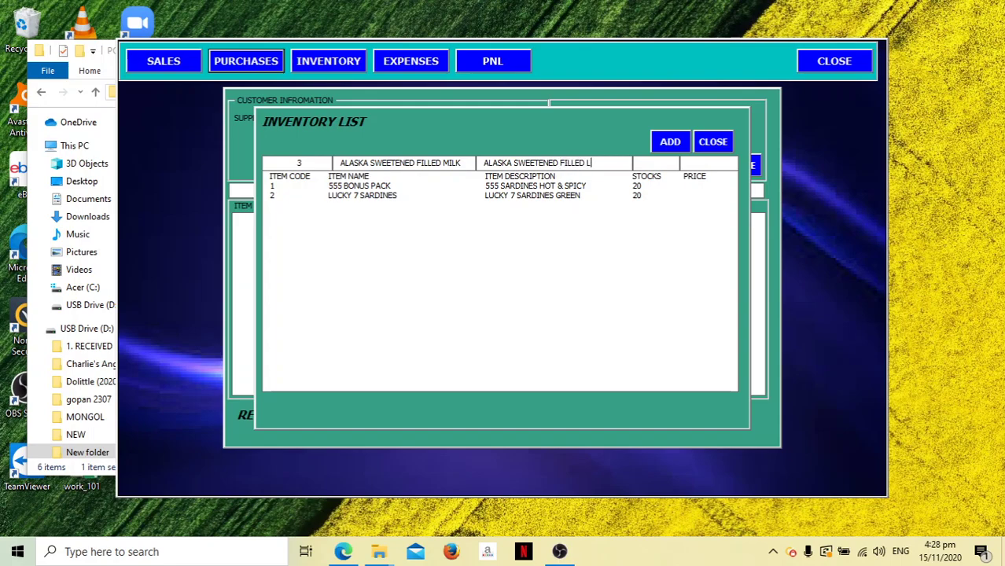
{"action": "key", "text": "BackSpace"}
{"action": "type", "text": "M"}
{"action": "type", "text": "IL"}
{"action": "type", "text": "K"}
Step: Give it 10 in stock and a 20.00 price, add it, and close the inventory list
{"action": "key", "text": "Tab"}
{"action": "type", "text": "0"}
{"action": "key", "text": "Tab"}
{"action": "type", "text": "0"}
{"action": "key", "text": "Tab"}
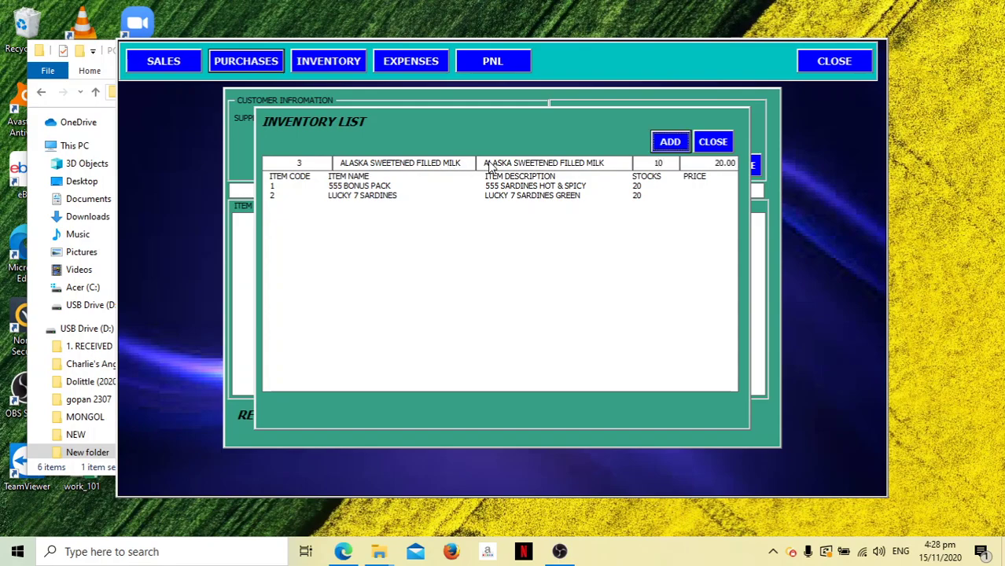
{"action": "left_click", "coordinate": [665, 147]}
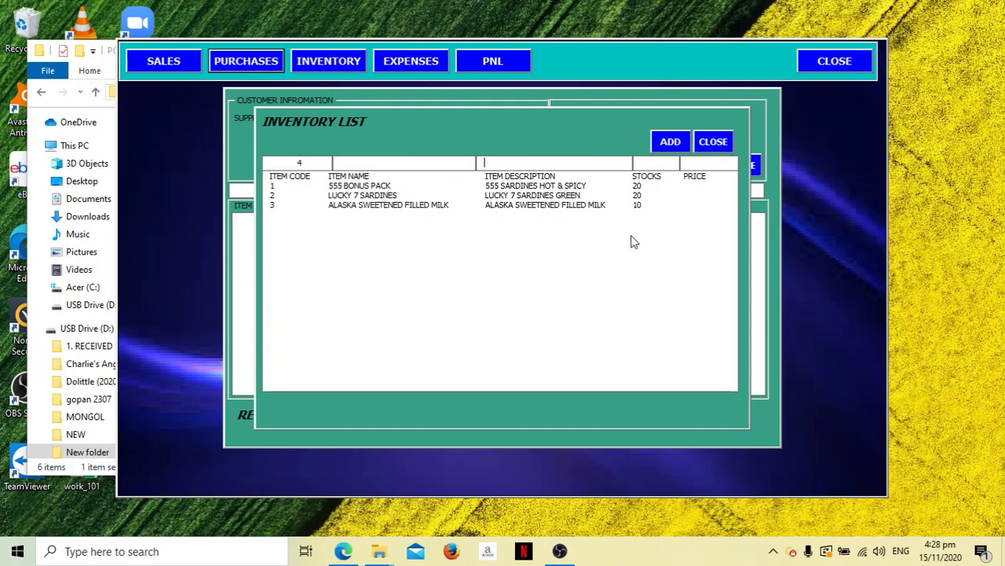
{"action": "left_click", "coordinate": [713, 142]}
Step: Close the Purchases form and open the inventory overview
{"action": "left_click", "coordinate": [753, 165]}
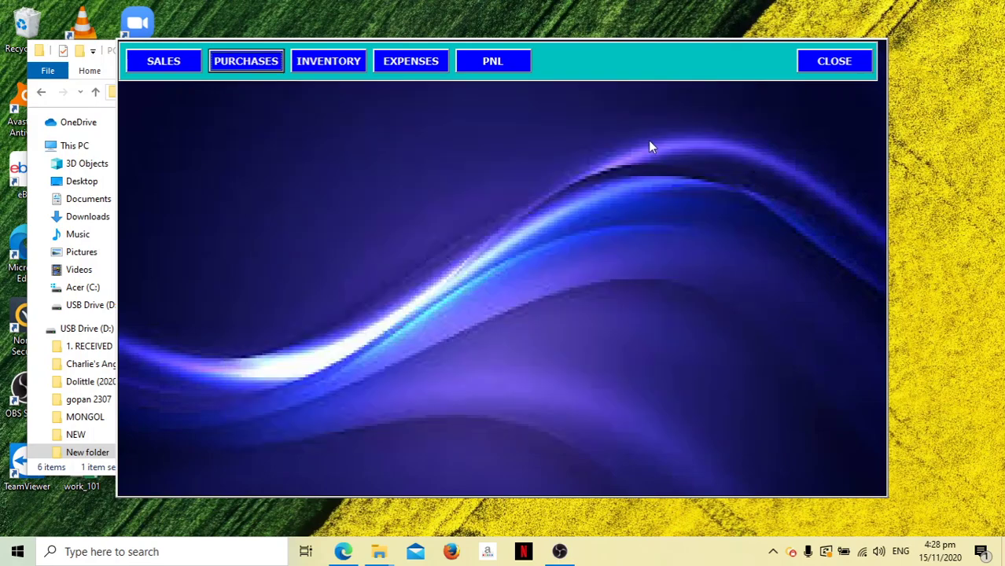
{"action": "left_click", "coordinate": [329, 60]}
{"action": "double_click", "coordinate": [519, 173]}
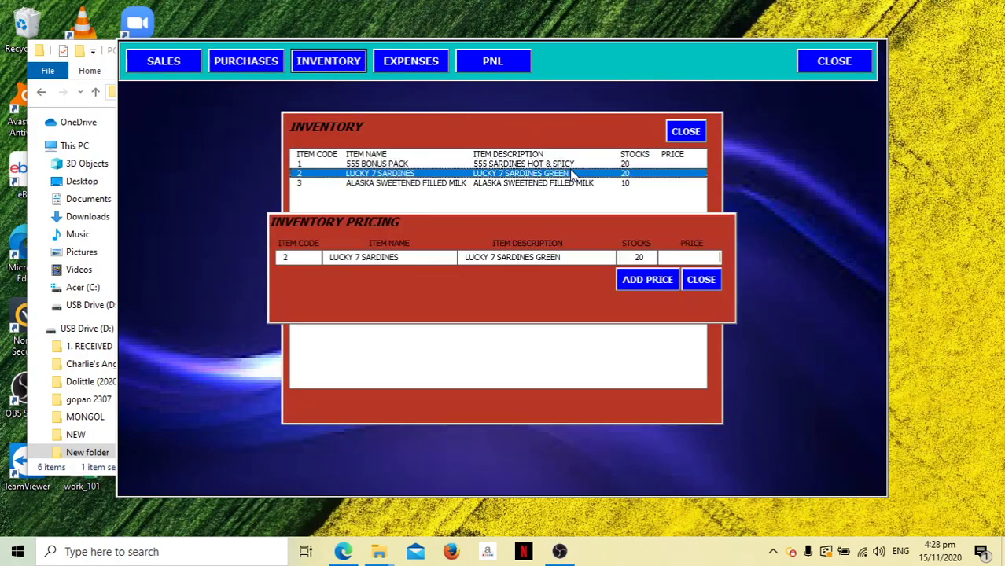
{"action": "left_click", "coordinate": [711, 280]}
Step: Set 555 BONUS PACK's price to 18.00, then go to the Sales recording form
{"action": "double_click", "coordinate": [550, 163]}
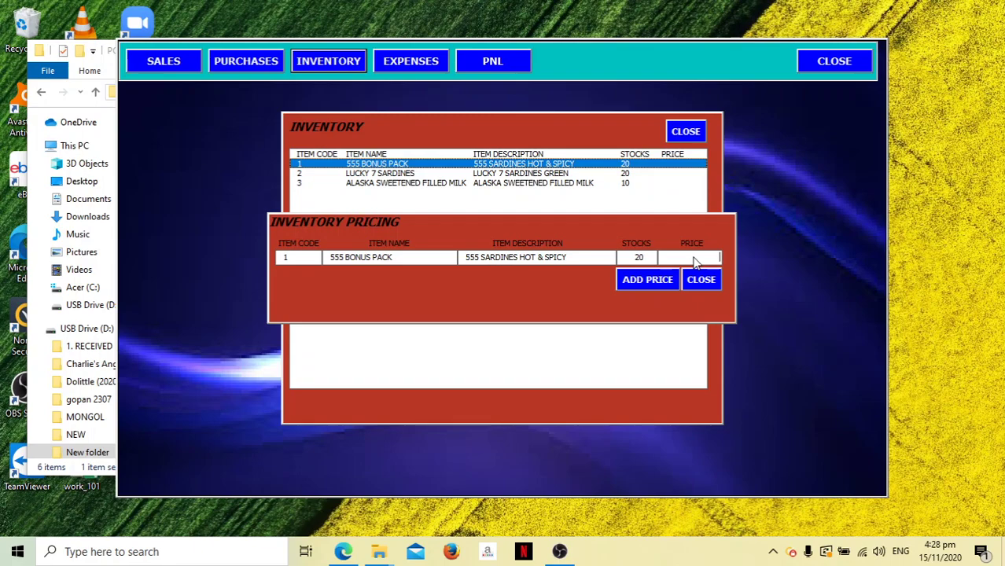
{"action": "type", "text": "18"}
{"action": "left_click", "coordinate": [648, 281]}
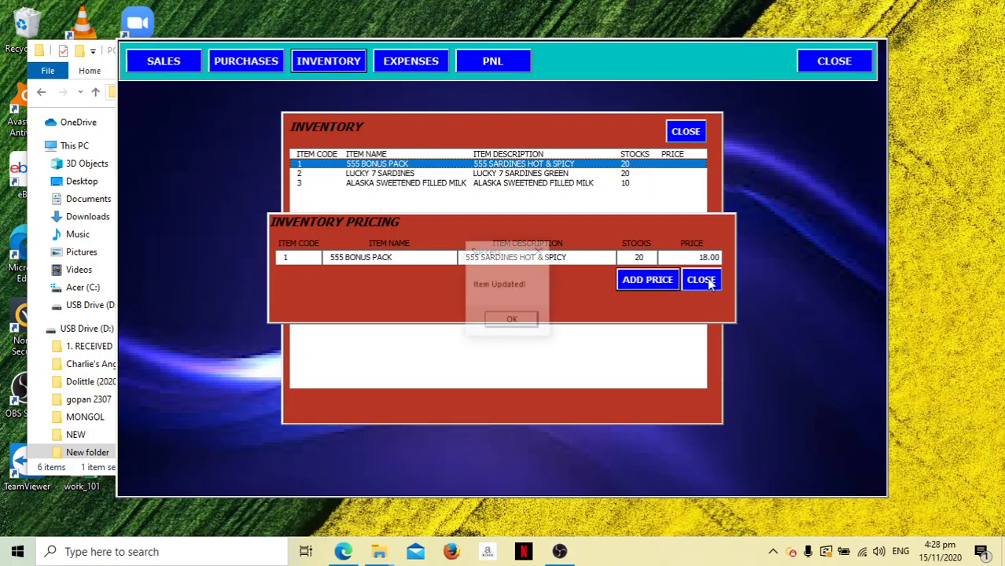
{"action": "left_click", "coordinate": [523, 319]}
{"action": "left_click", "coordinate": [711, 285]}
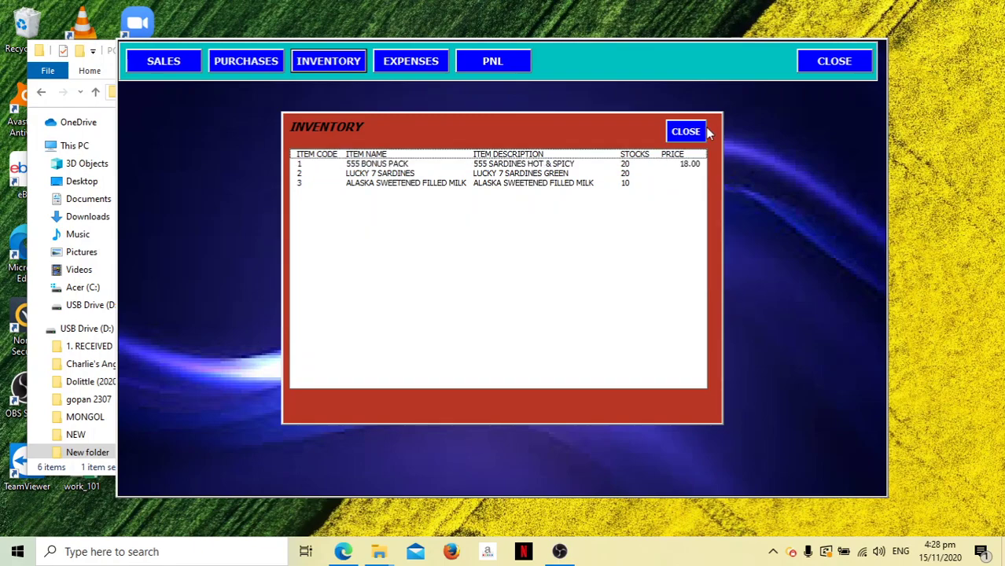
{"action": "left_click", "coordinate": [687, 131]}
{"action": "left_click", "coordinate": [169, 62]}
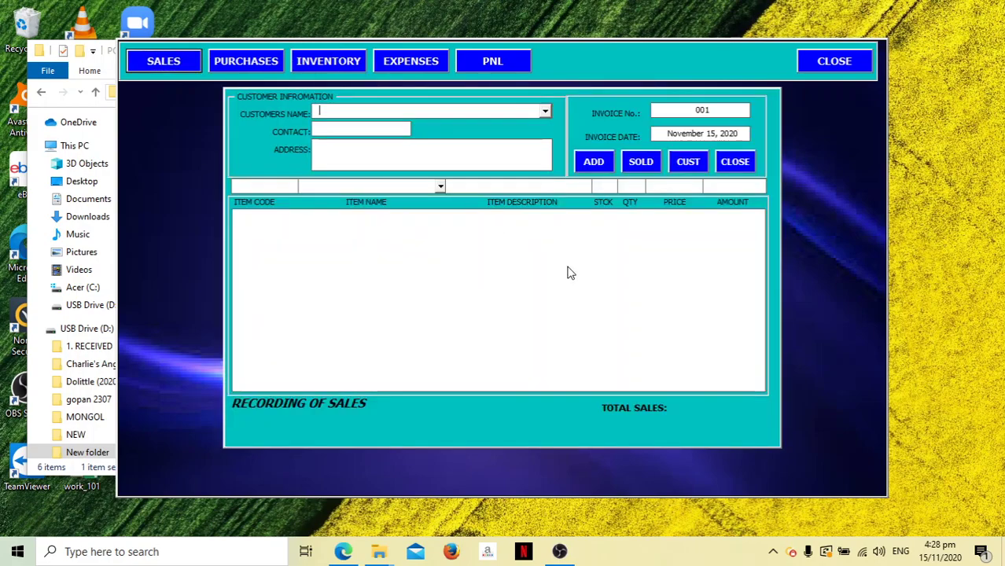
Step: Try each of the three items in the sale line, then close the Sales form unrecorded
{"action": "left_click", "coordinate": [440, 186]}
{"action": "left_click", "coordinate": [424, 196]}
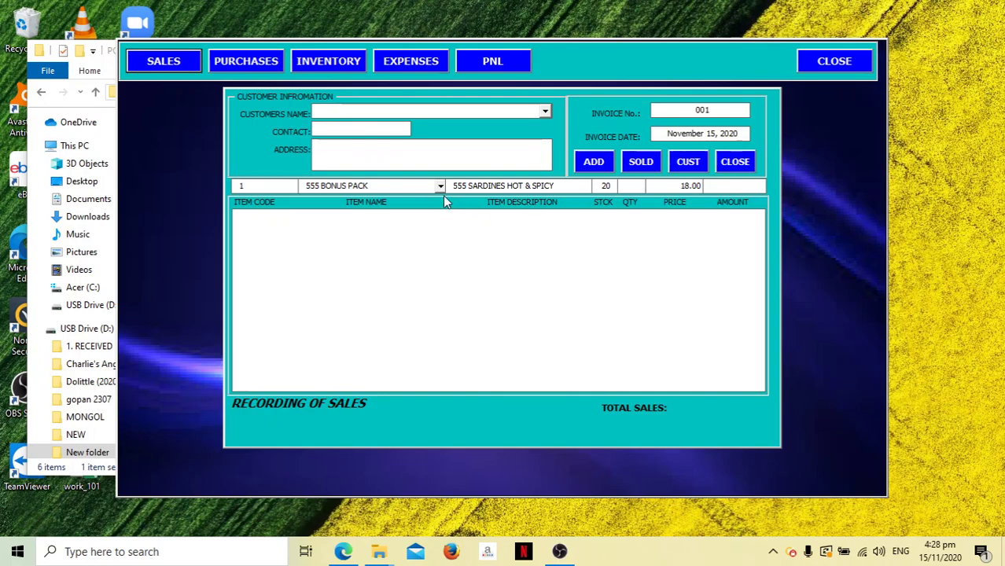
{"action": "left_click", "coordinate": [440, 186]}
{"action": "left_click", "coordinate": [440, 206]}
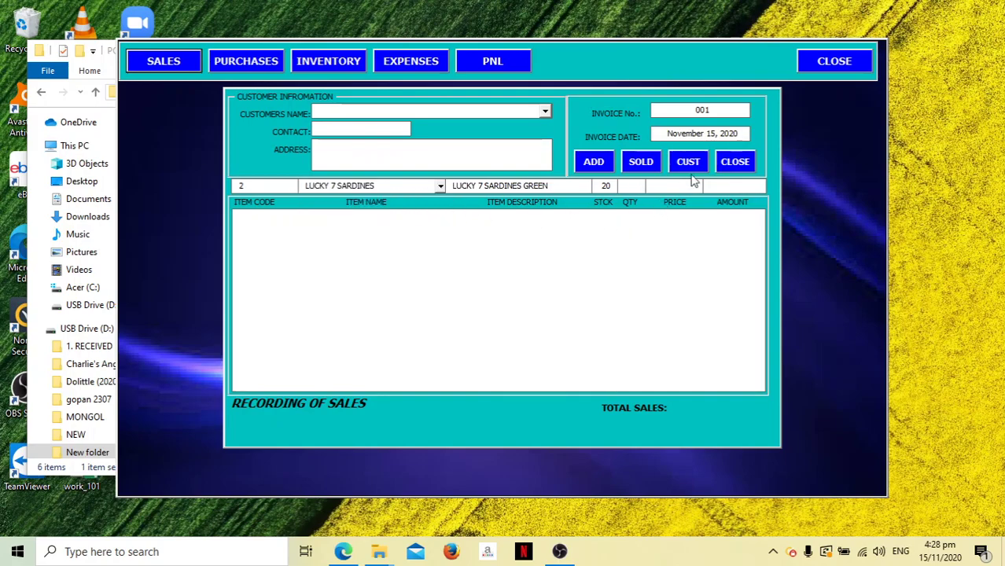
{"action": "left_click", "coordinate": [440, 186]}
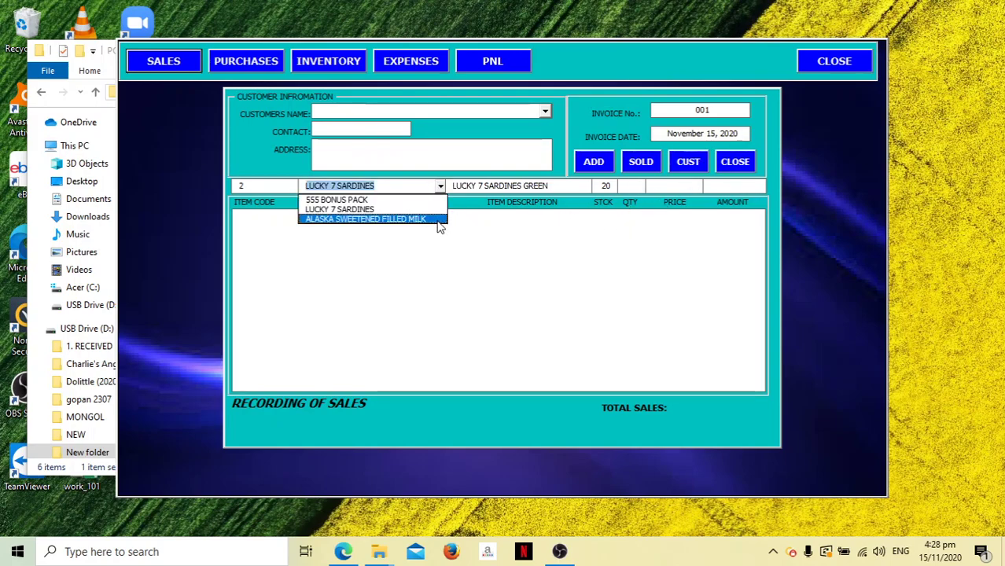
{"action": "left_click", "coordinate": [439, 220]}
{"action": "left_click", "coordinate": [737, 162]}
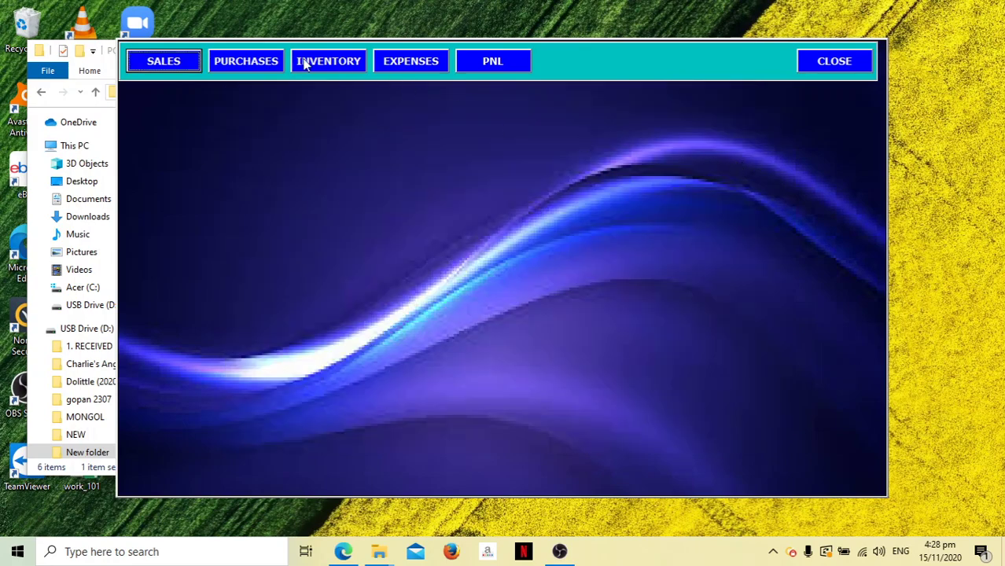
Step: Price LUCKY 7 SARDINES at 20.00 in the inventory list
{"action": "left_click", "coordinate": [337, 62]}
{"action": "left_click", "coordinate": [552, 174]}
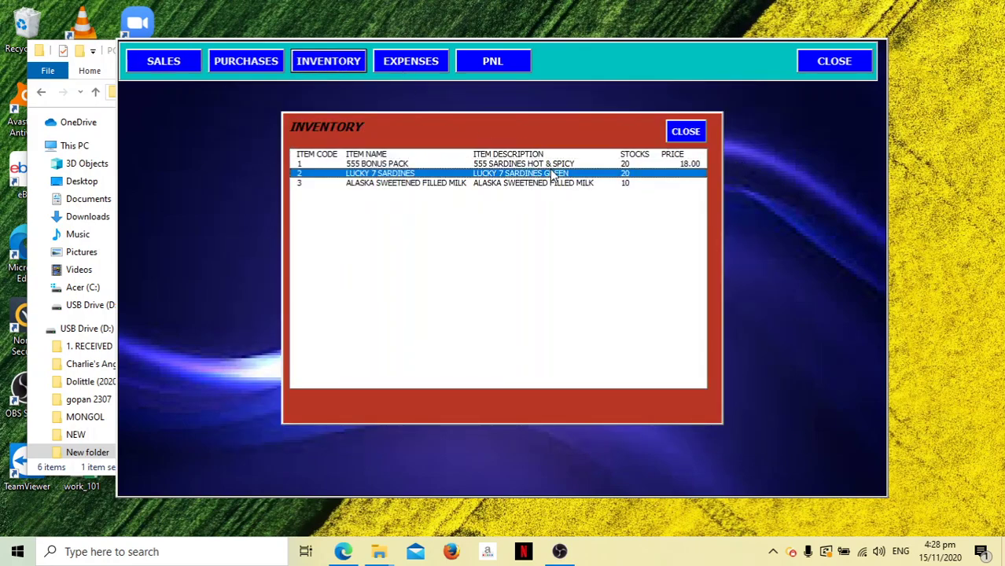
{"action": "double_click", "coordinate": [553, 174]}
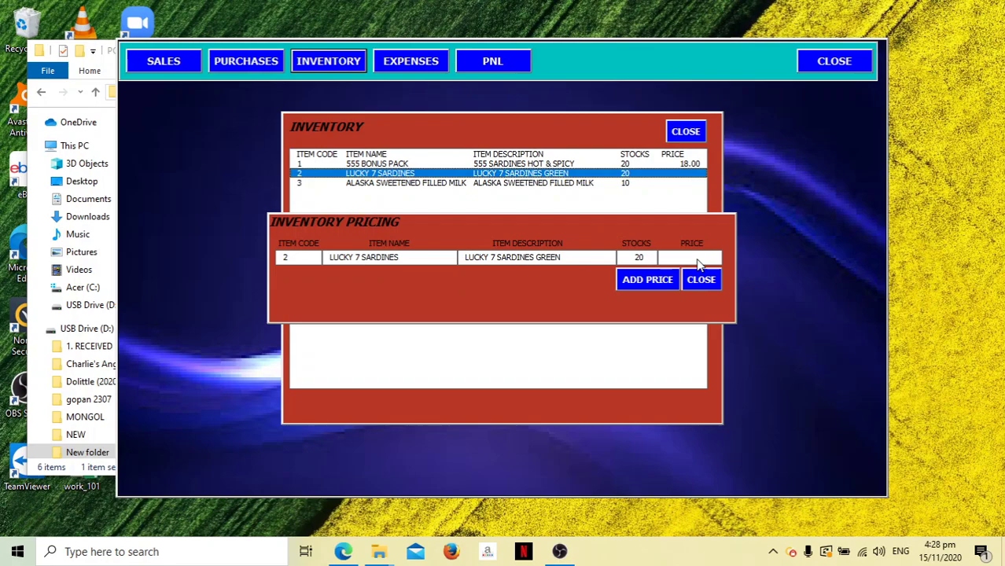
{"action": "left_click", "coordinate": [695, 261]}
{"action": "type", "text": "20"}
{"action": "left_click", "coordinate": [649, 287]}
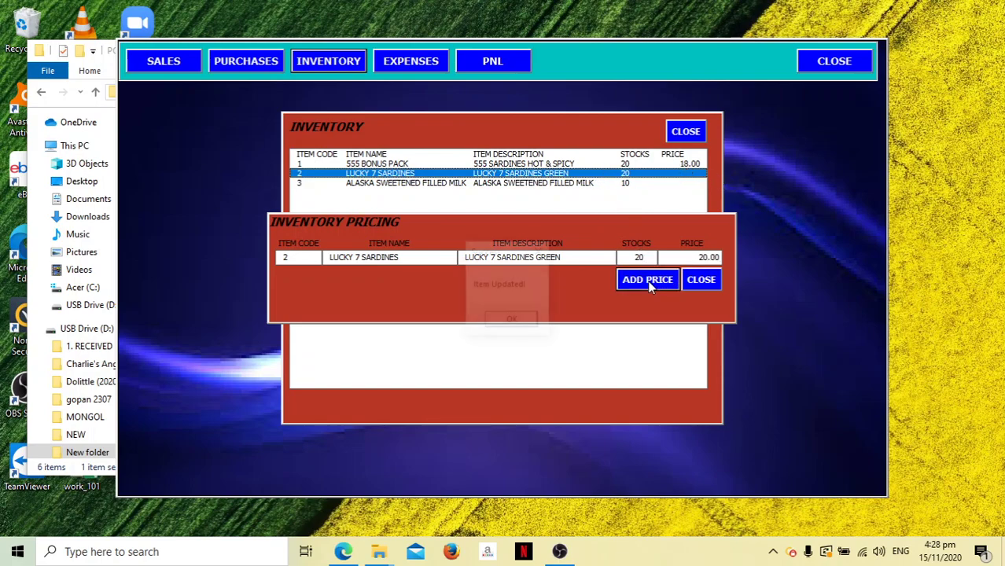
{"action": "left_click", "coordinate": [515, 321]}
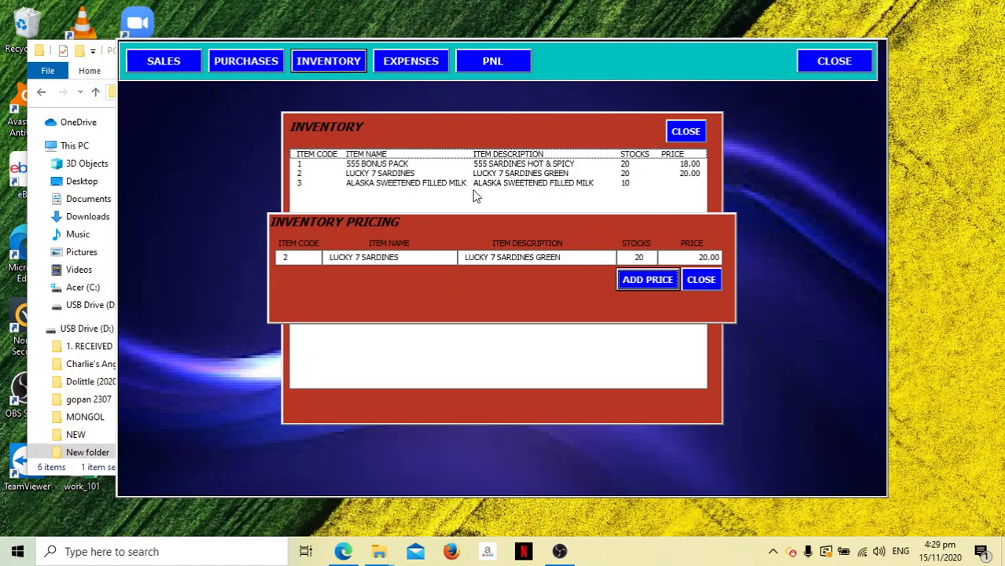
{"action": "left_click", "coordinate": [700, 279]}
Step: Price ALASKA SWEETENED FILLED MILK at 30.00 and close the inventory list
{"action": "left_click", "coordinate": [556, 185]}
{"action": "double_click", "coordinate": [557, 186]}
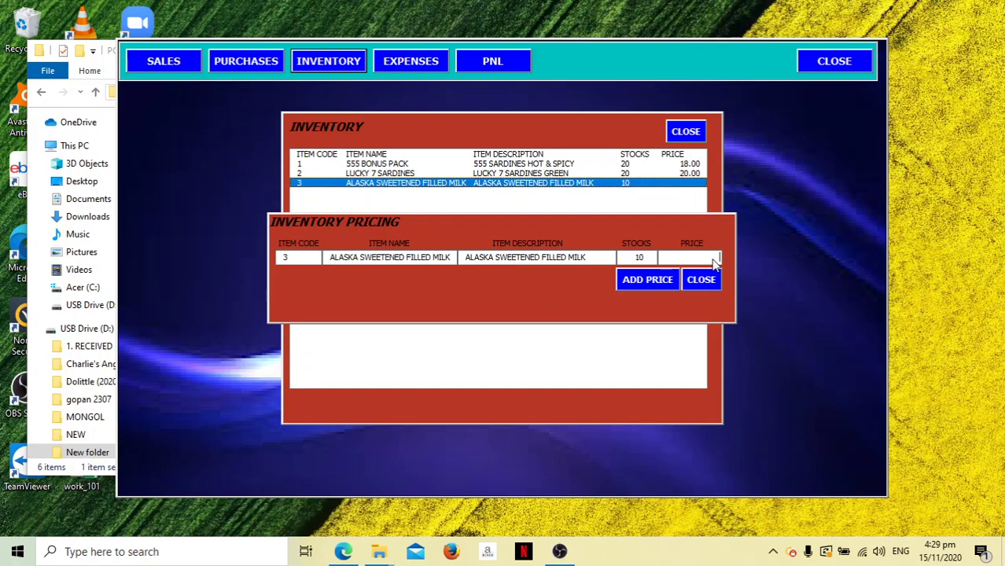
{"action": "type", "text": "30"}
{"action": "left_click", "coordinate": [662, 283]}
{"action": "left_click", "coordinate": [538, 320]}
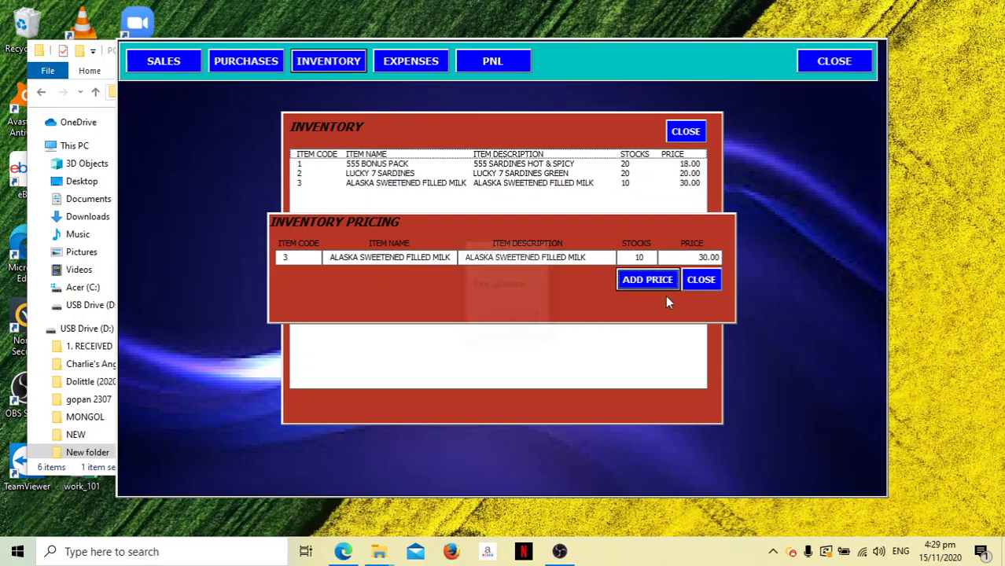
{"action": "left_click", "coordinate": [700, 280]}
{"action": "left_click", "coordinate": [688, 132]}
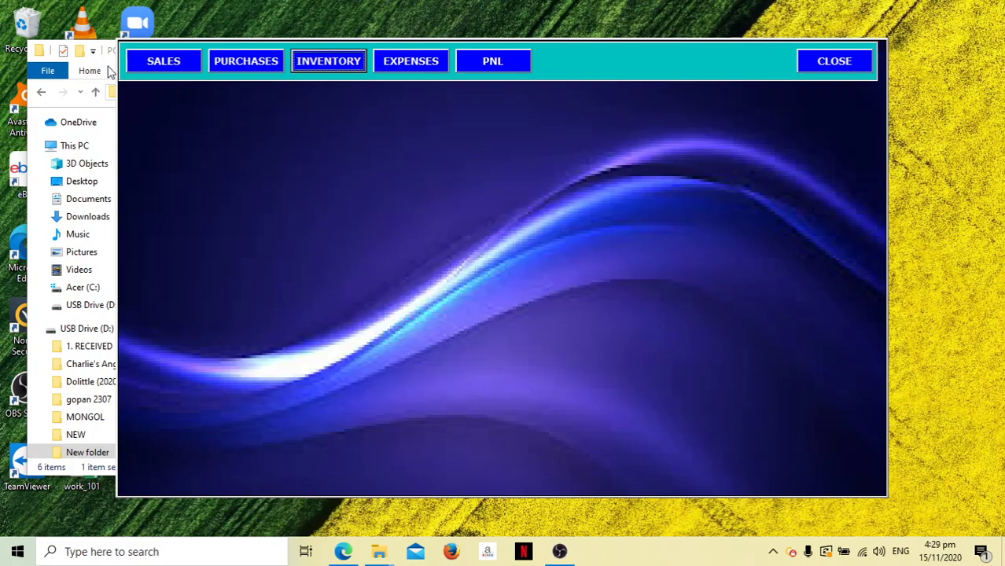
Step: Start invoice 001 for the customer with one 555 BONUS PACK
{"action": "left_click", "coordinate": [193, 67]}
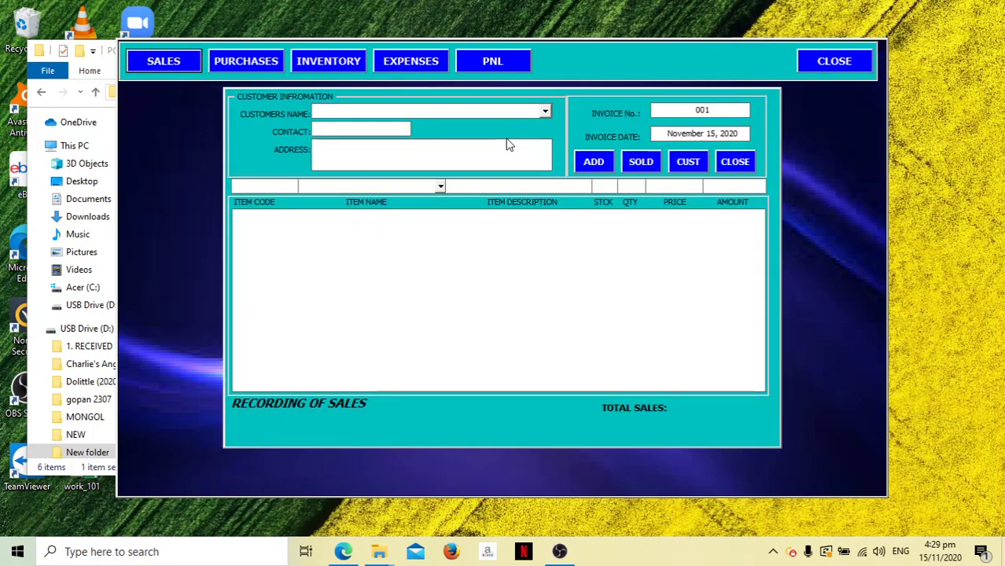
{"action": "left_click", "coordinate": [545, 110]}
{"action": "left_click", "coordinate": [507, 124]}
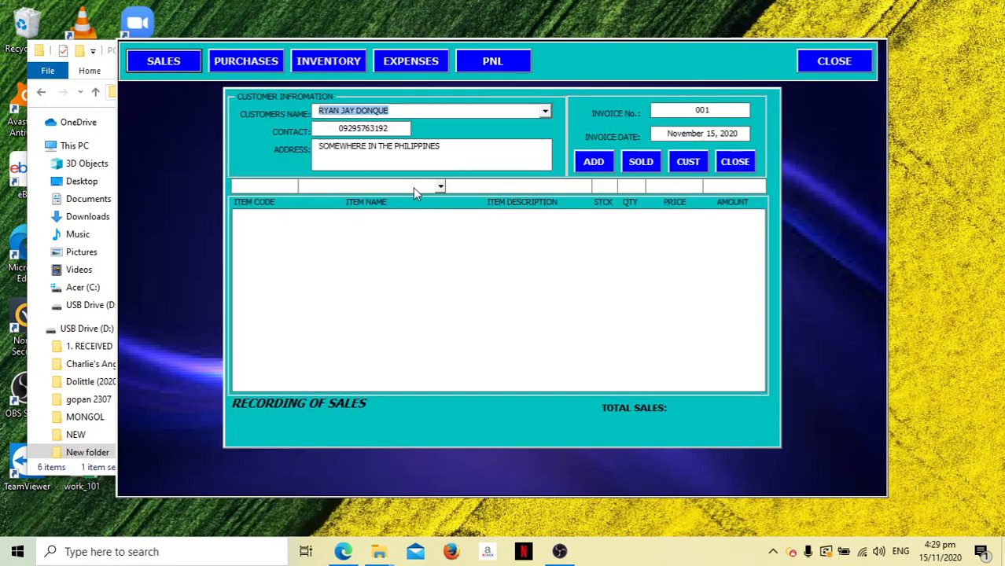
{"action": "left_click", "coordinate": [439, 187]}
{"action": "left_click", "coordinate": [424, 199]}
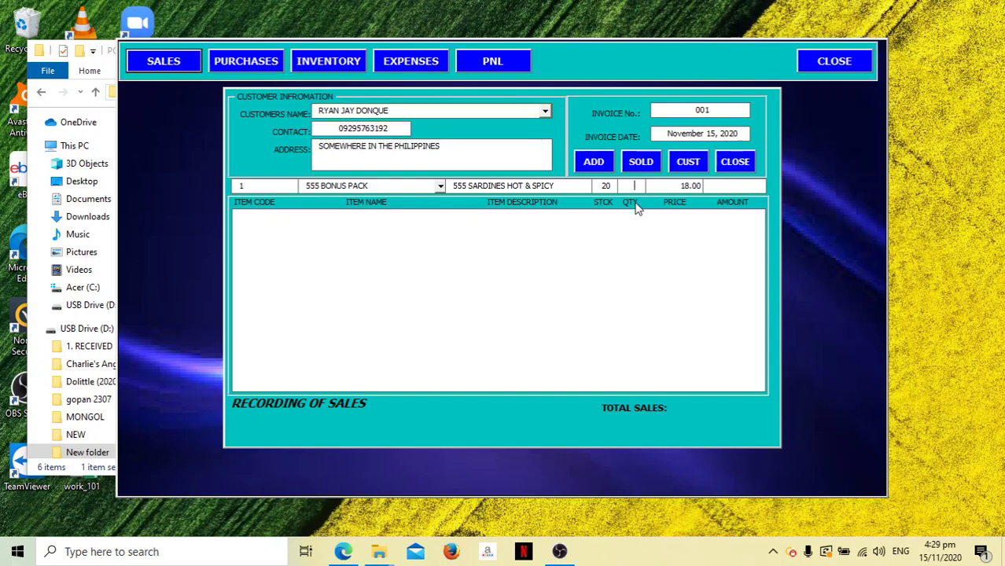
{"action": "type", "text": "1"}
{"action": "left_click", "coordinate": [594, 161]}
Step: Add LUCKY 7 SARDINES and ALASKA SWEETENED FILLED MILK, record the 68.00 invoice as sold, and close
{"action": "left_click", "coordinate": [440, 186]}
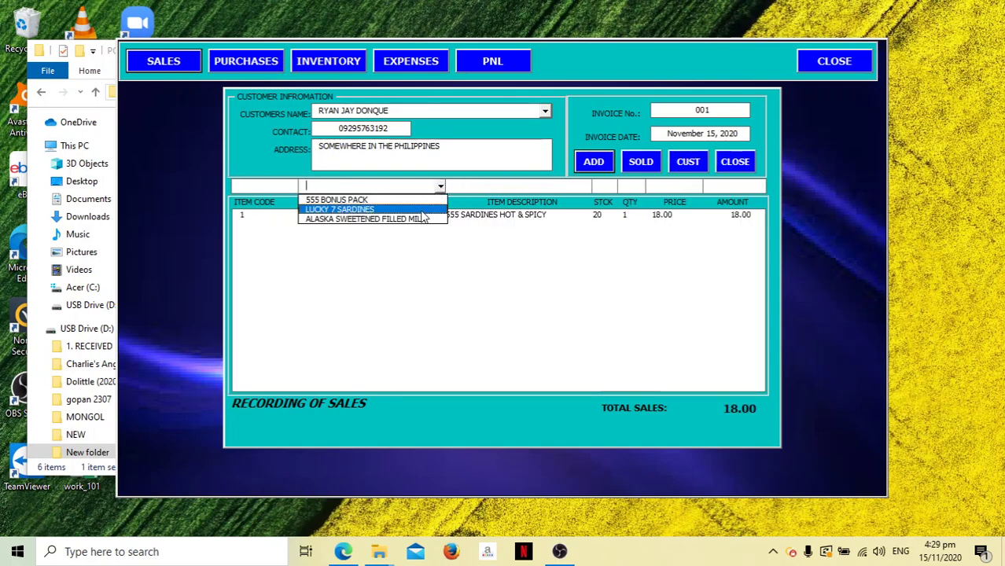
{"action": "left_click", "coordinate": [346, 209]}
{"action": "left_click", "coordinate": [608, 158]}
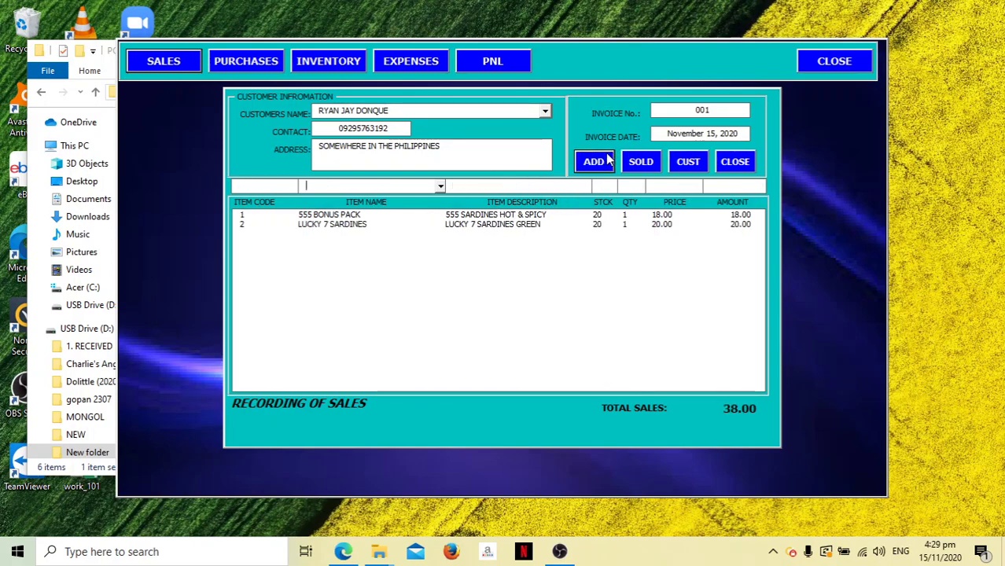
{"action": "left_click", "coordinate": [440, 187]}
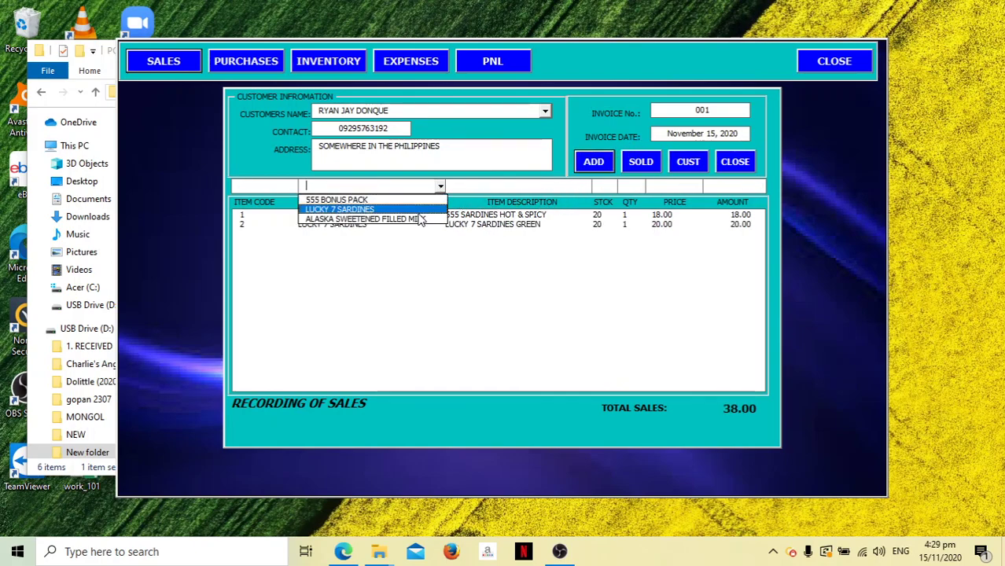
{"action": "left_click", "coordinate": [409, 217]}
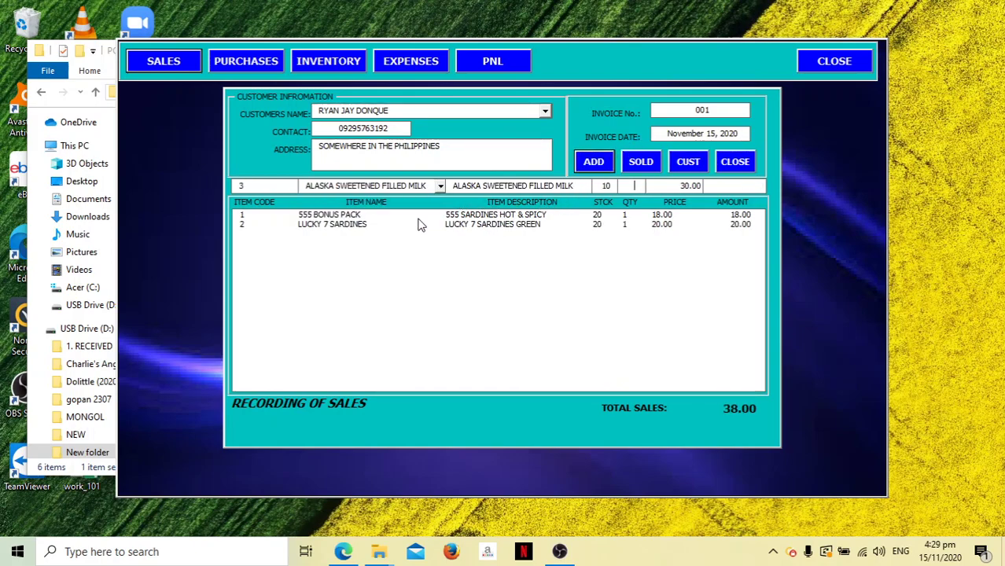
{"action": "left_click", "coordinate": [602, 163]}
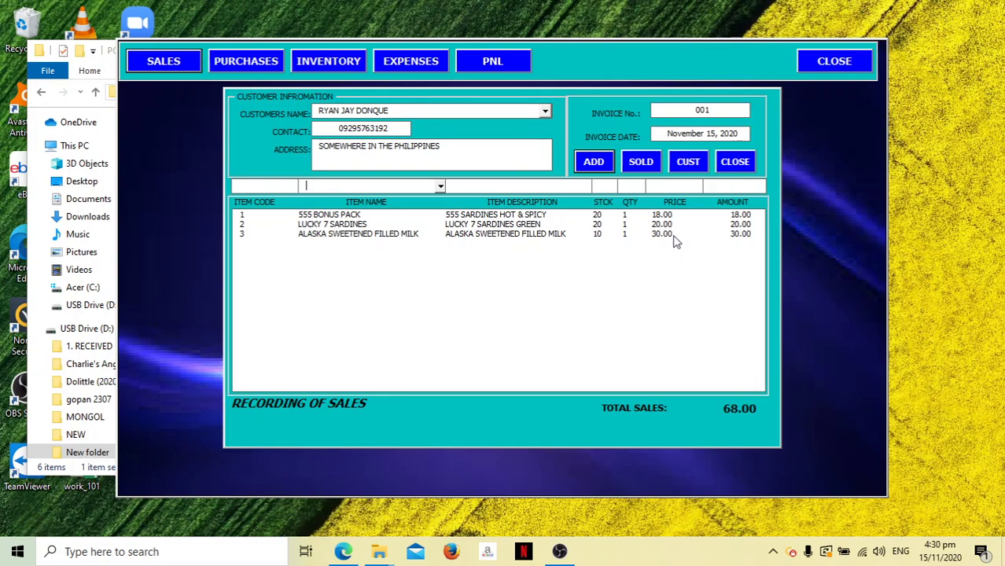
{"action": "left_click", "coordinate": [643, 163]}
{"action": "left_click", "coordinate": [735, 161]}
Step: Run the Profit and Loss report to November 30, 2020: 68.00 sales, 18.00 net income
{"action": "left_click", "coordinate": [495, 61]}
{"action": "type", "text": "30/"}
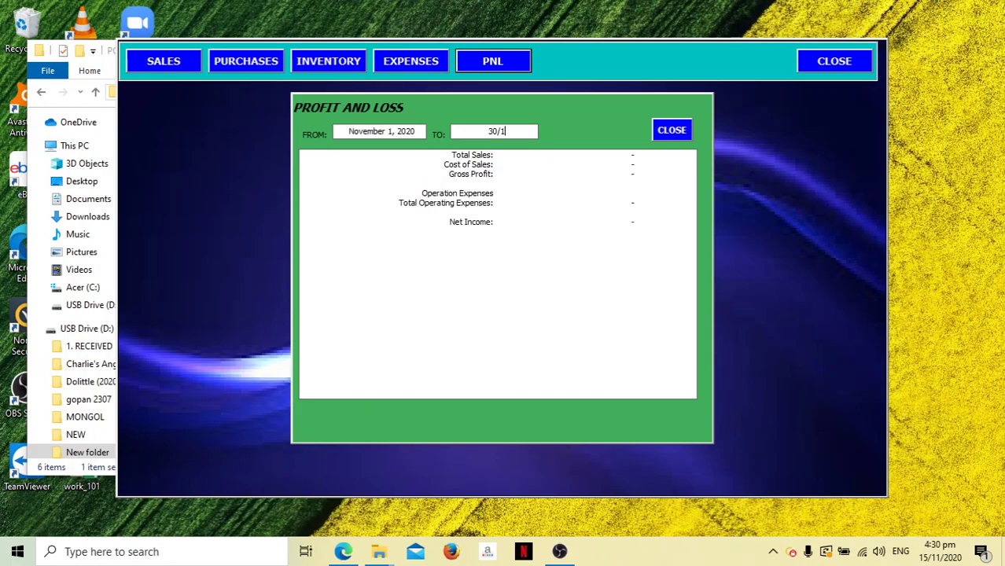
{"action": "type", "text": "1"}
{"action": "key", "text": "Tab"}
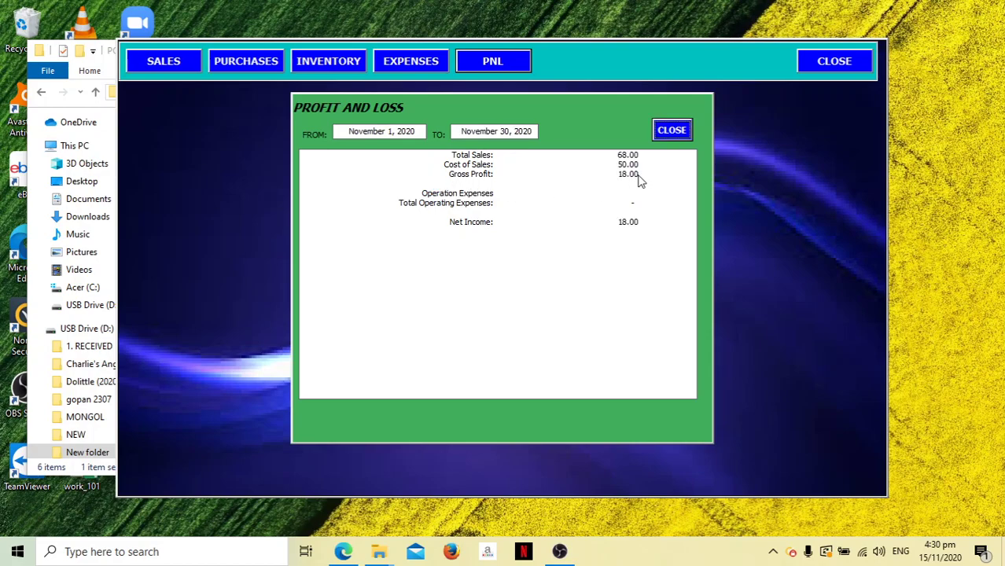
{"action": "left_click", "coordinate": [672, 130]}
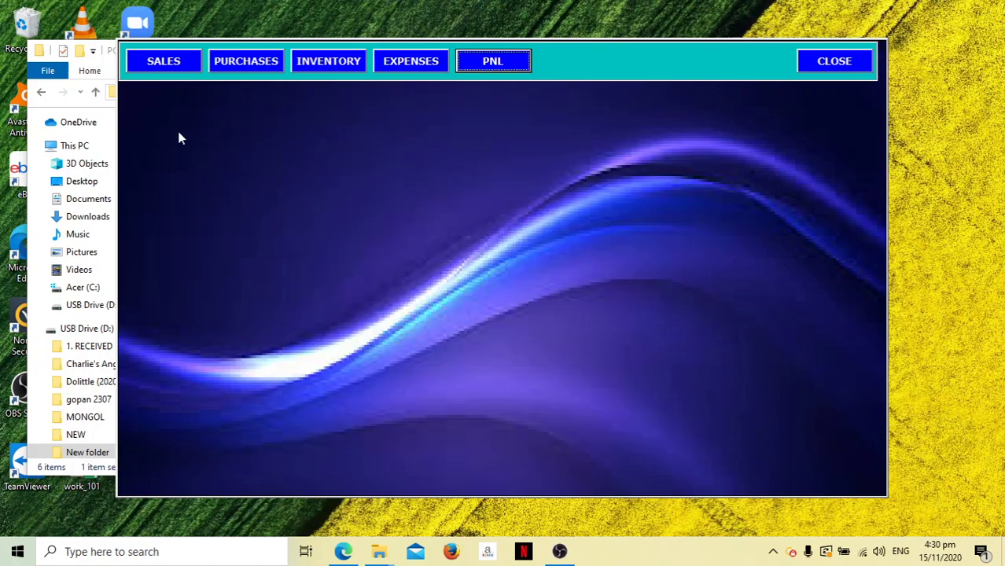
{"action": "left_click", "coordinate": [162, 60]}
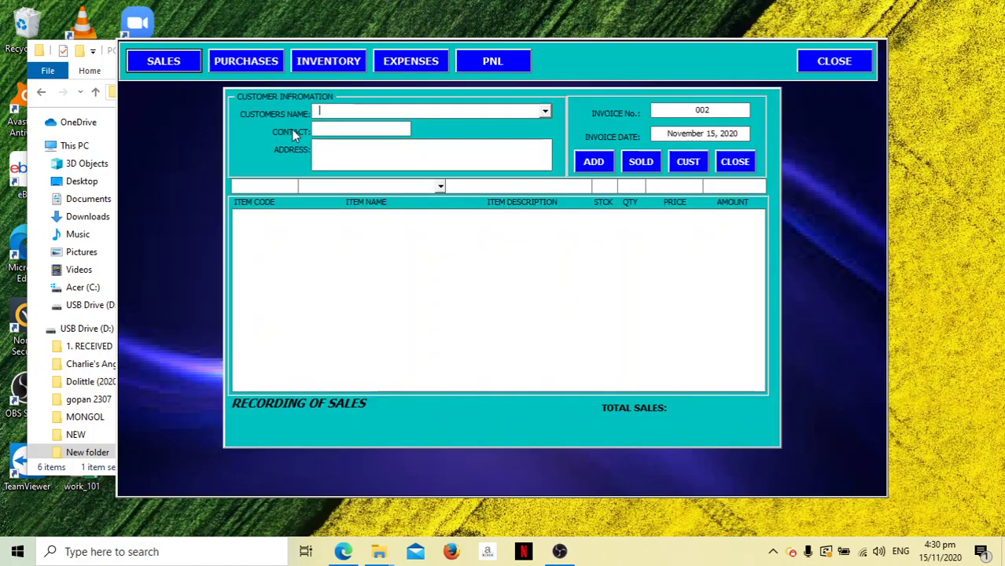
{"action": "left_click", "coordinate": [546, 112]}
{"action": "left_click", "coordinate": [534, 126]}
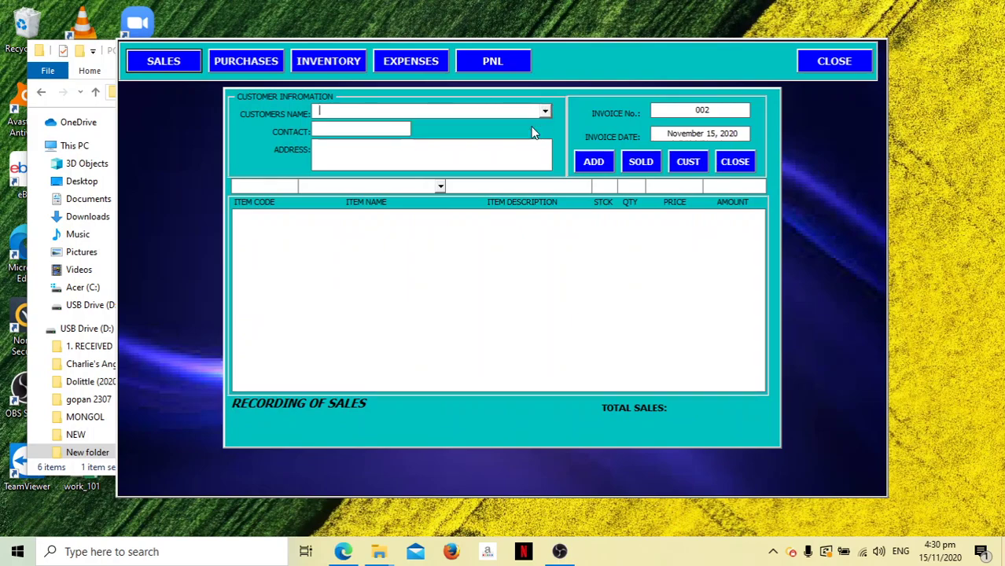
{"action": "left_click", "coordinate": [440, 186]}
{"action": "left_click", "coordinate": [424, 197]}
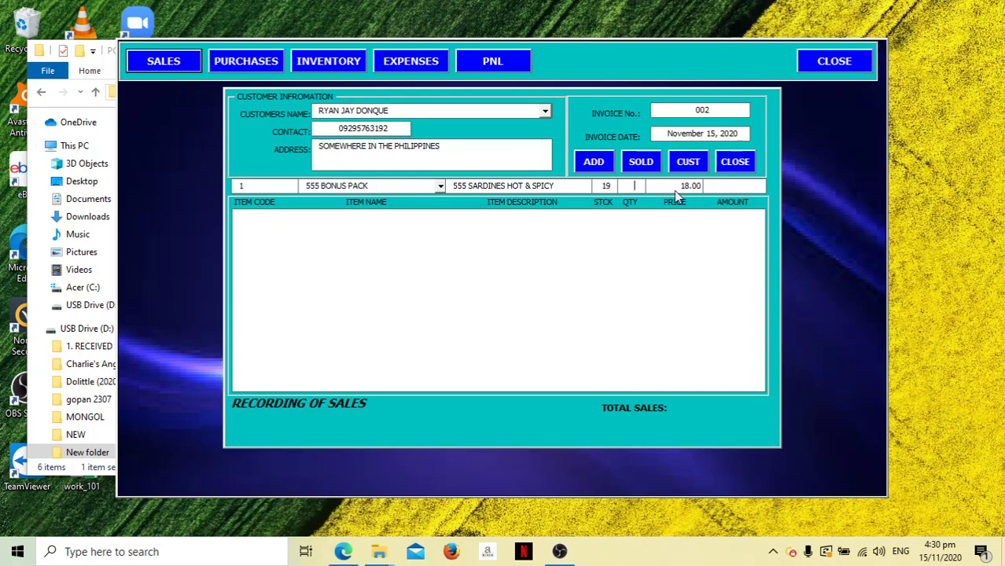
{"action": "left_click", "coordinate": [732, 161]}
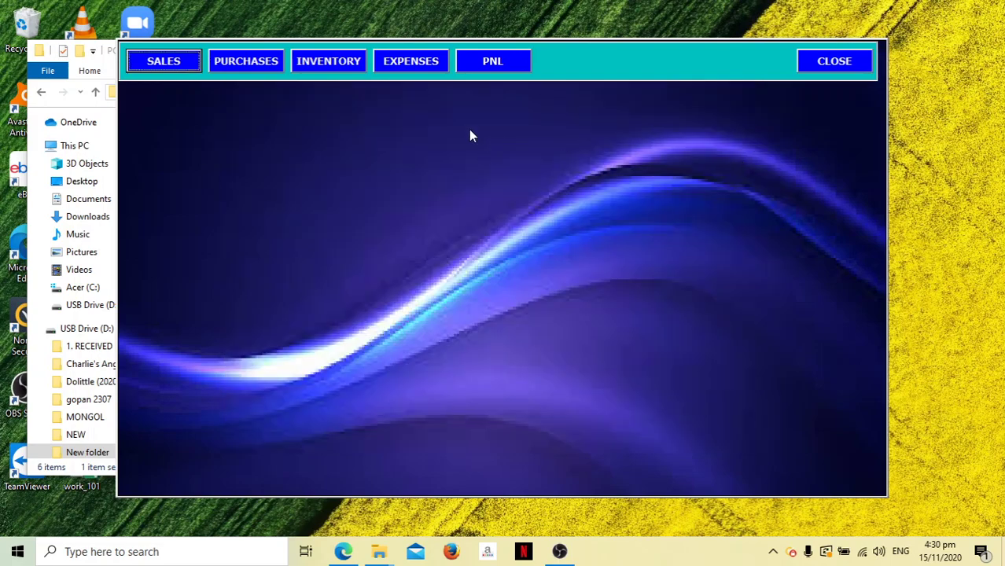
Step: Change the 555 BONUS PACK inventory price to 20.00, then close the pricing and inventory panels
{"action": "left_click", "coordinate": [335, 62]}
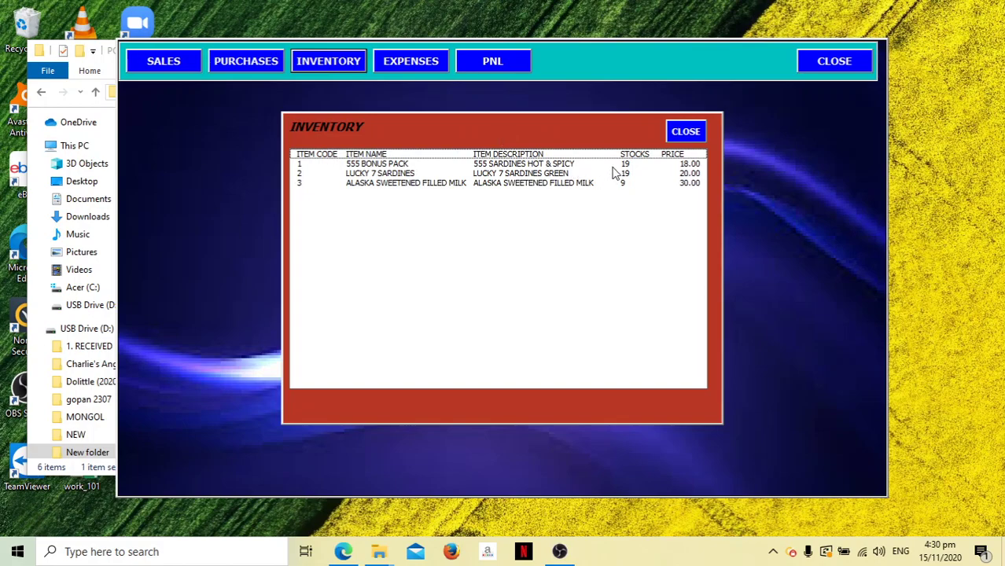
{"action": "left_click", "coordinate": [613, 167]}
{"action": "double_click", "coordinate": [678, 258]}
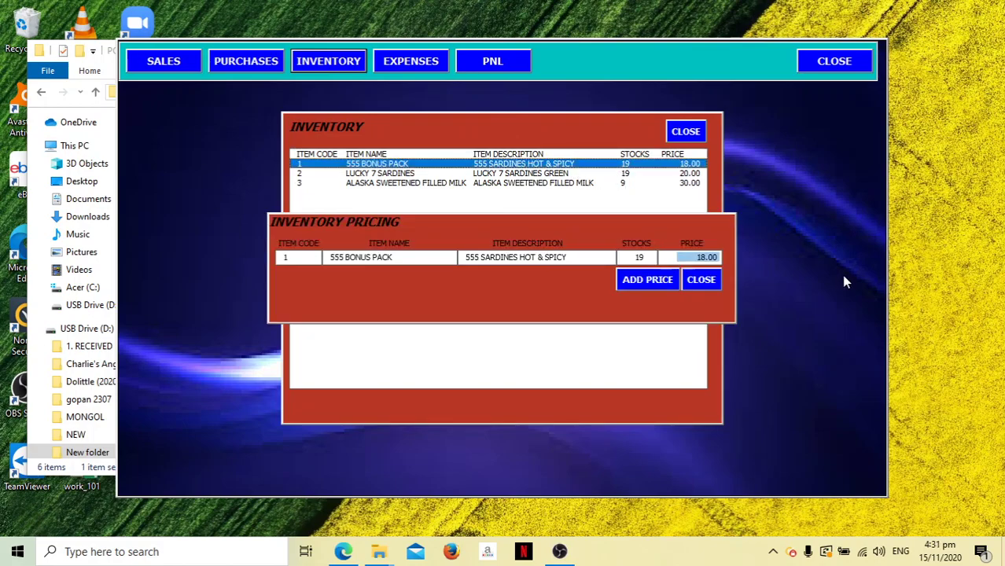
{"action": "type", "text": "20"}
{"action": "key", "text": "Tab"}
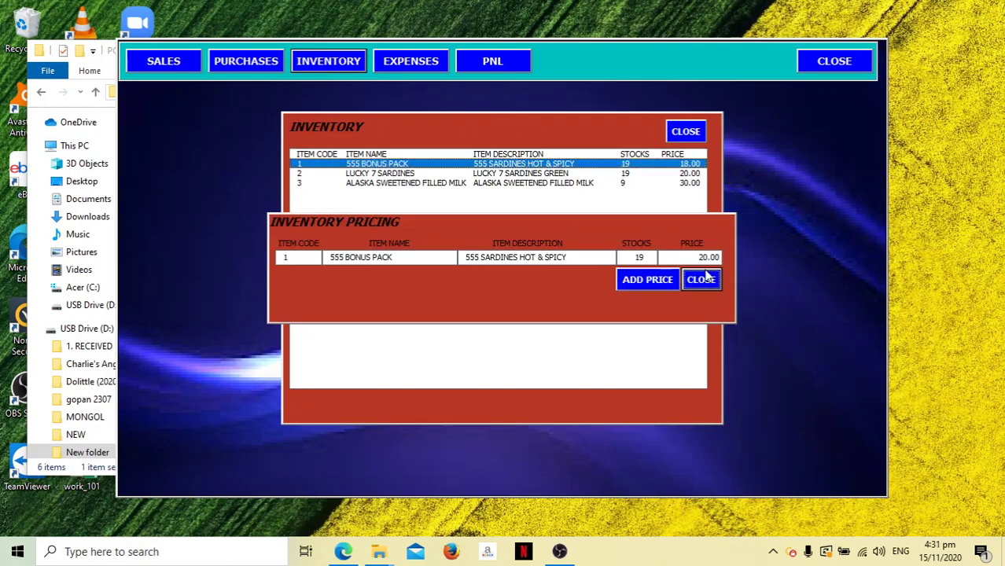
{"action": "left_click", "coordinate": [621, 284]}
{"action": "left_click", "coordinate": [509, 319]}
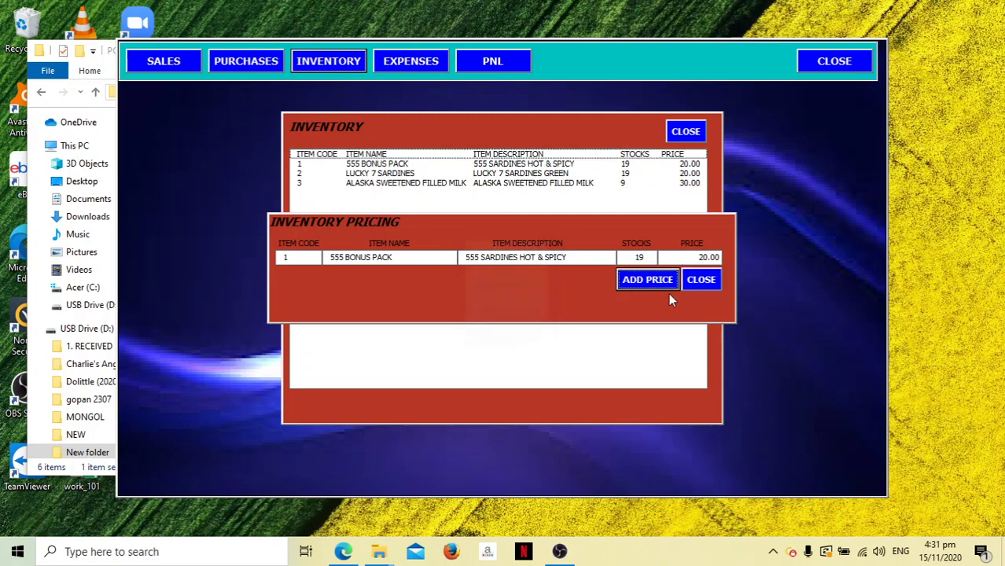
{"action": "left_click", "coordinate": [694, 281]}
{"action": "left_click", "coordinate": [685, 131]}
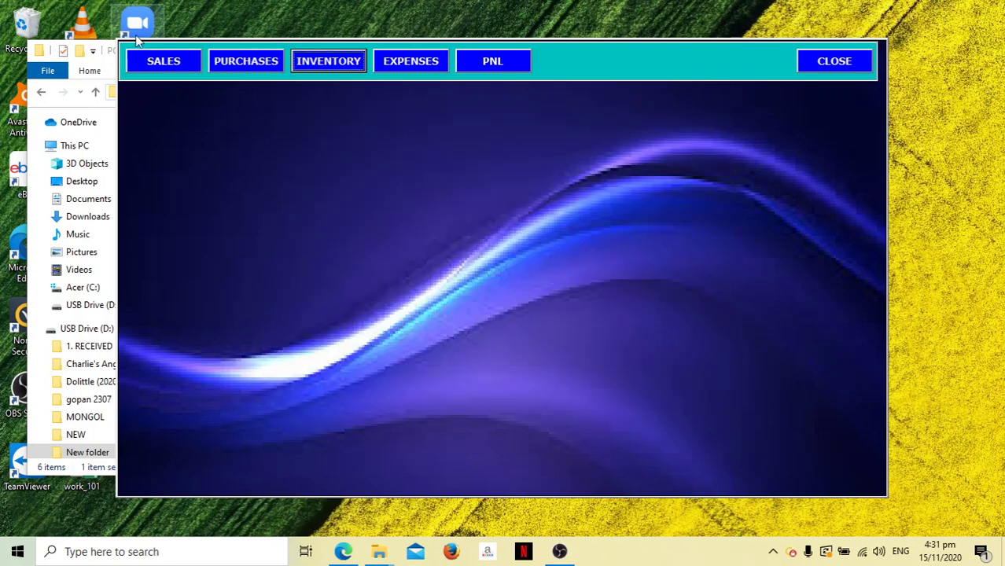
Step: Start invoice 002 for the customer with one 555 BONUS PACK
{"action": "left_click", "coordinate": [153, 62]}
{"action": "left_click", "coordinate": [440, 187]}
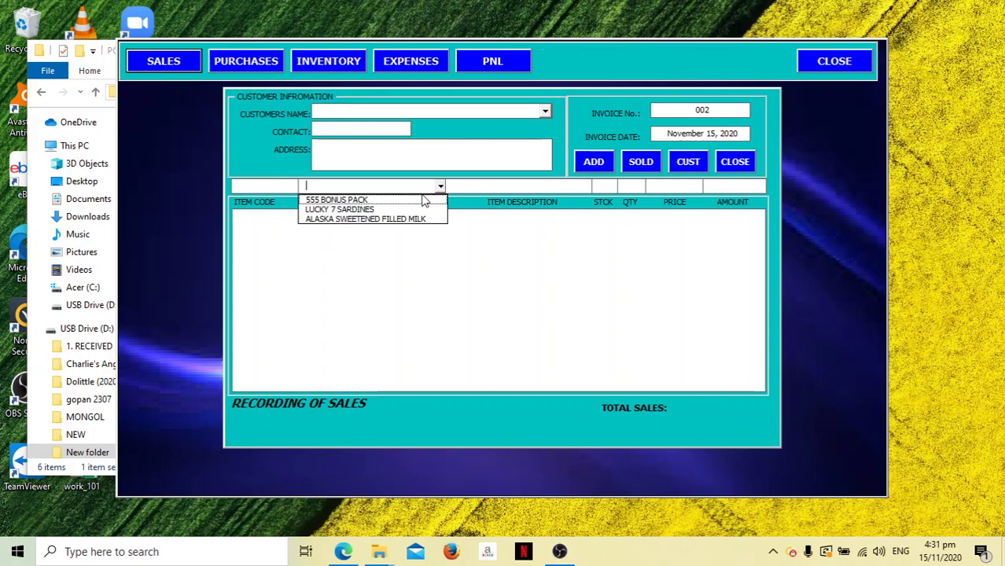
{"action": "left_click", "coordinate": [410, 198]}
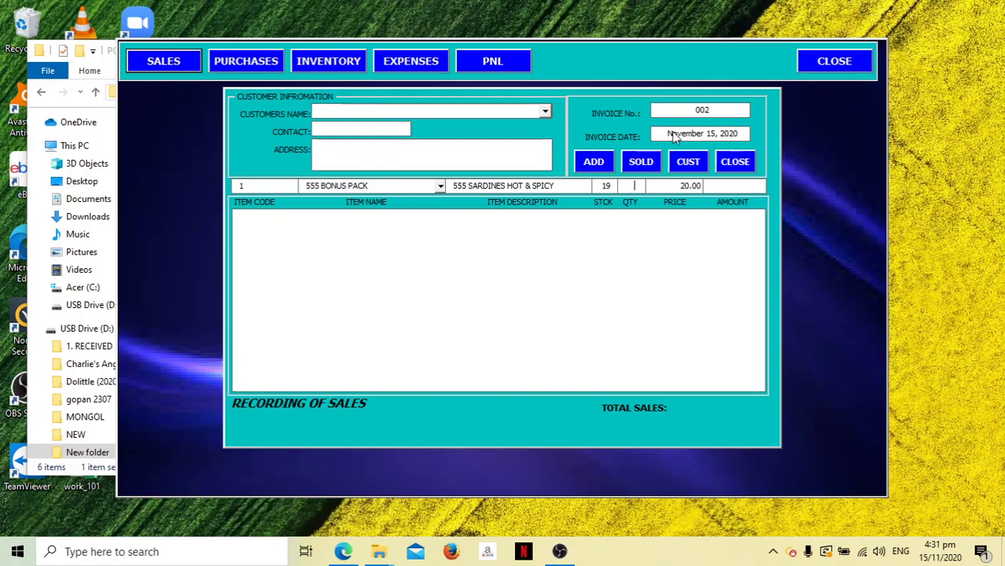
{"action": "type", "text": "1"}
{"action": "key", "text": "Return"}
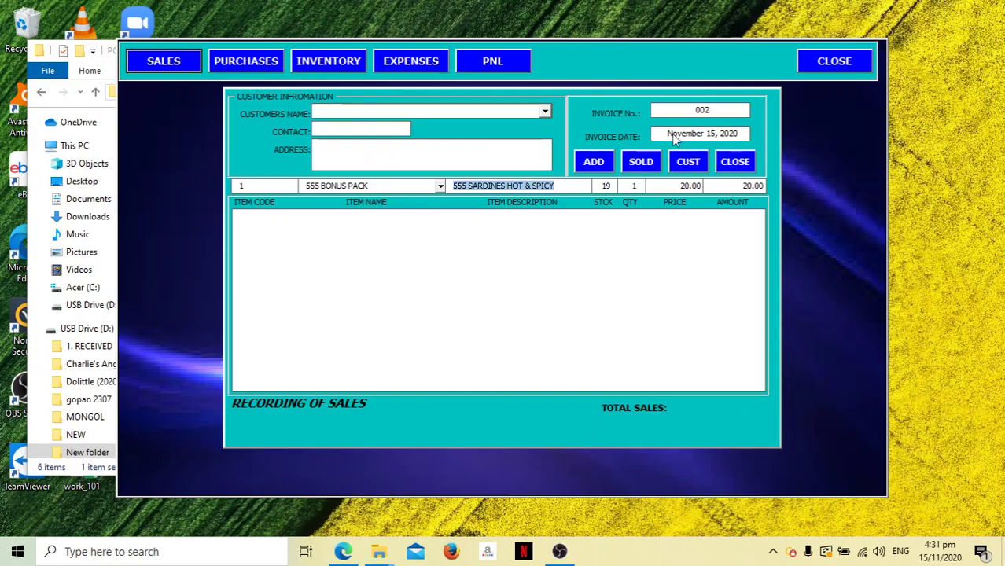
{"action": "left_click", "coordinate": [546, 112]}
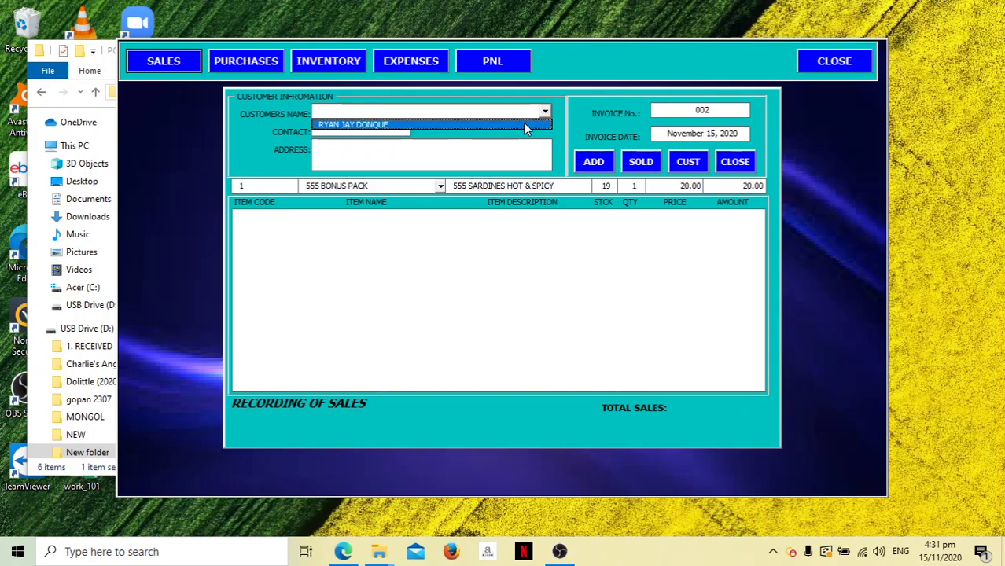
{"action": "left_click", "coordinate": [525, 126]}
{"action": "left_click", "coordinate": [607, 167]}
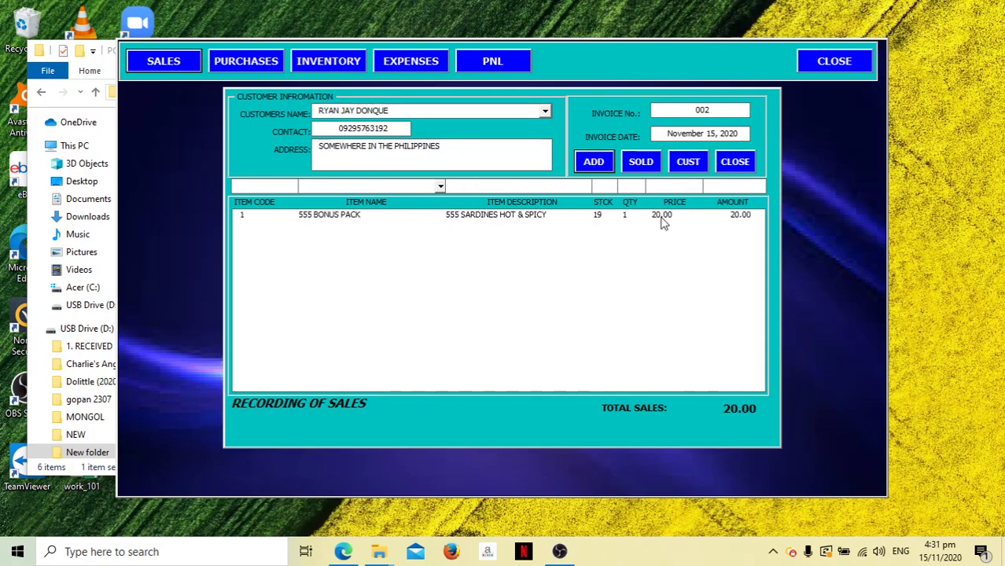
Step: Add one LUCKY 7 SARDINES and one ALASKA SWEETENED FILLED MILK, then record the 70.00 invoice as sold
{"action": "left_click", "coordinate": [437, 187]}
{"action": "left_click", "coordinate": [429, 207]}
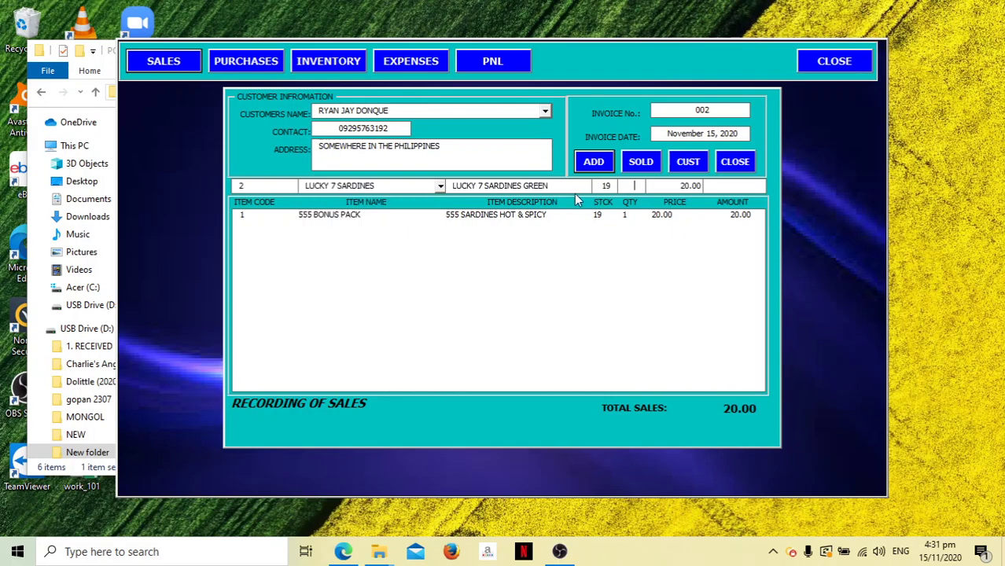
{"action": "type", "text": "1"}
{"action": "left_click", "coordinate": [594, 162]}
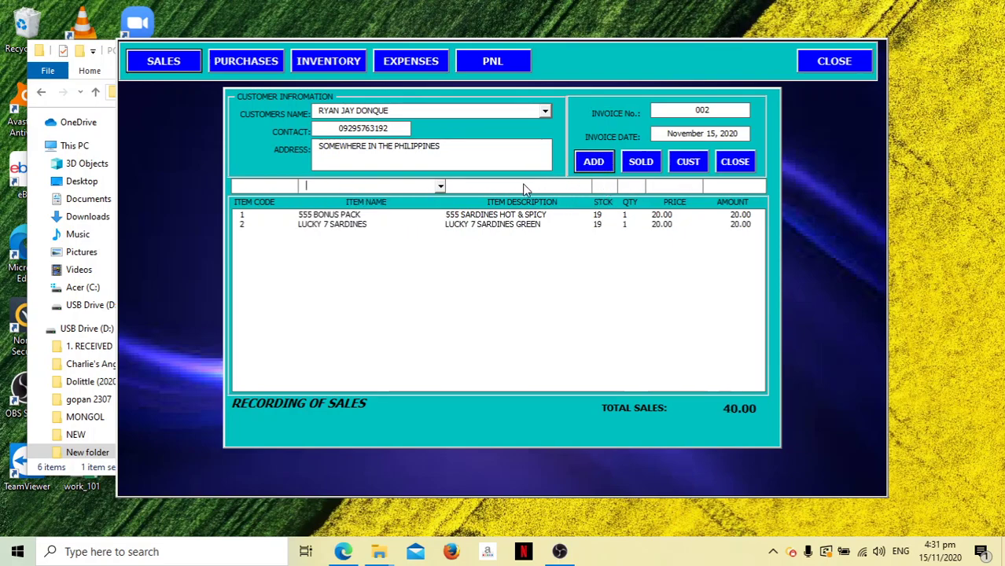
{"action": "left_click", "coordinate": [439, 186]}
{"action": "left_click", "coordinate": [424, 220]}
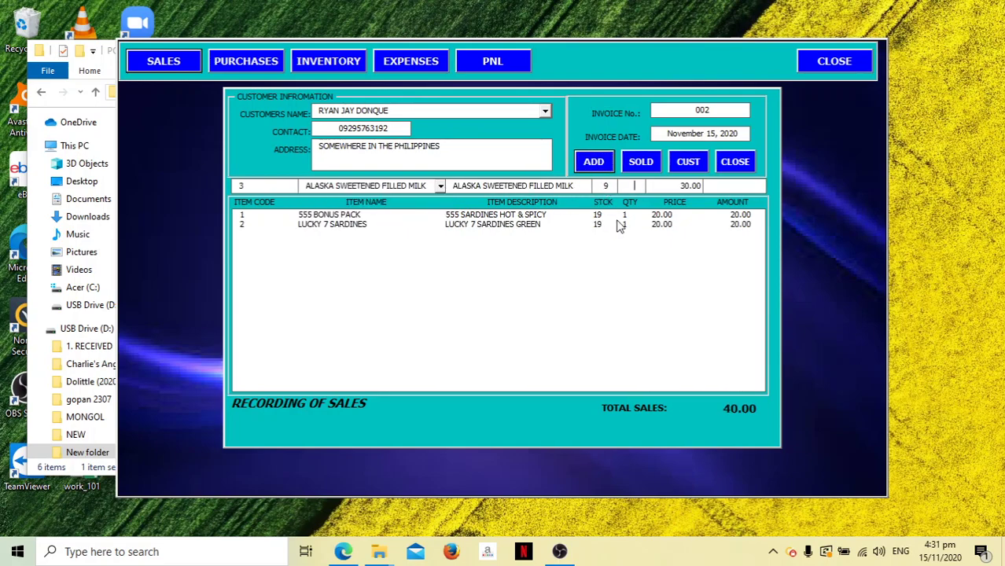
{"action": "type", "text": "1"}
{"action": "left_click", "coordinate": [607, 167]}
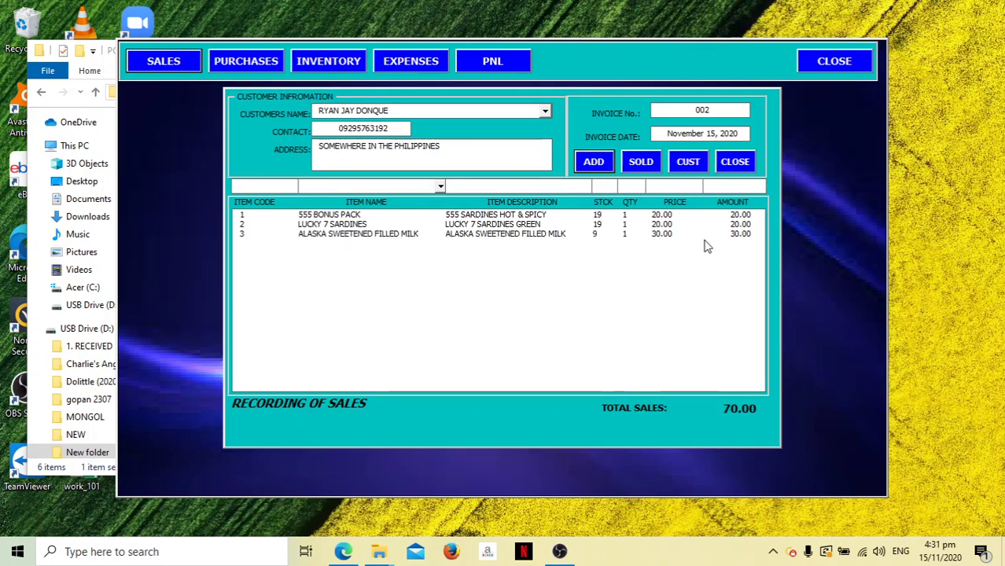
{"action": "left_click", "coordinate": [641, 162]}
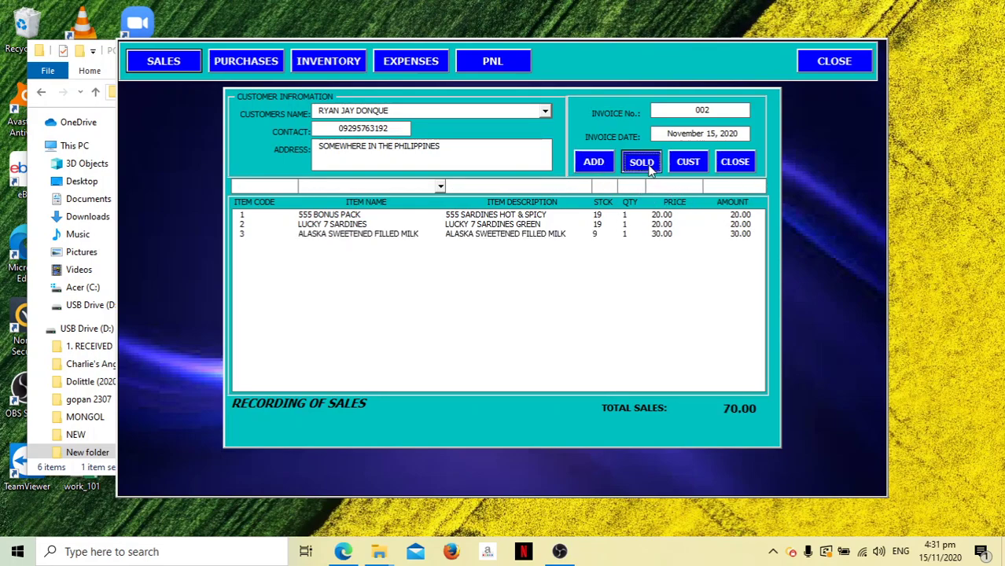
{"action": "left_click", "coordinate": [727, 163]}
Step: Show the Profit and Loss report for 1/11 to 30/11, giving 38.00 net income
{"action": "left_click", "coordinate": [513, 69]}
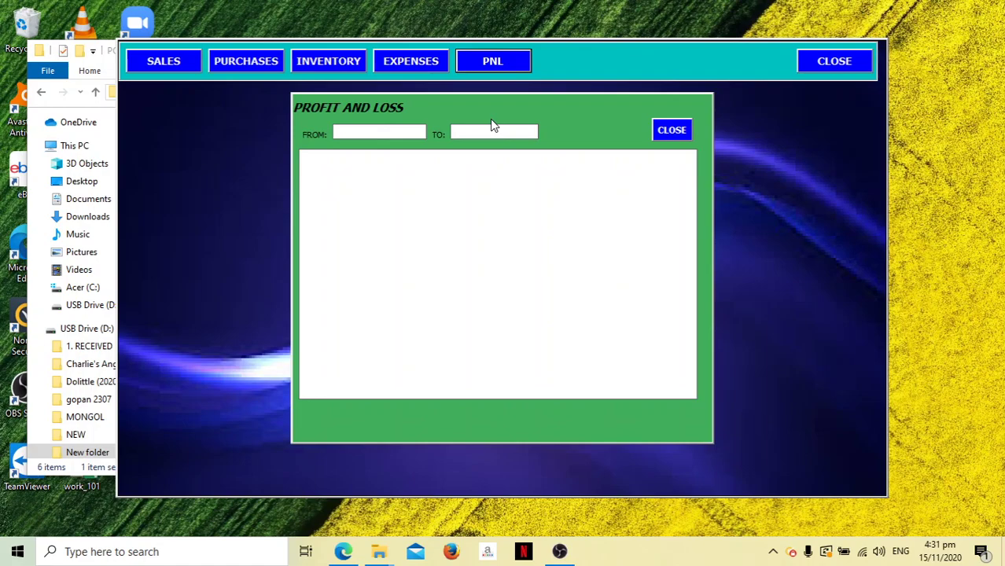
{"action": "type", "text": "1, 2020"}
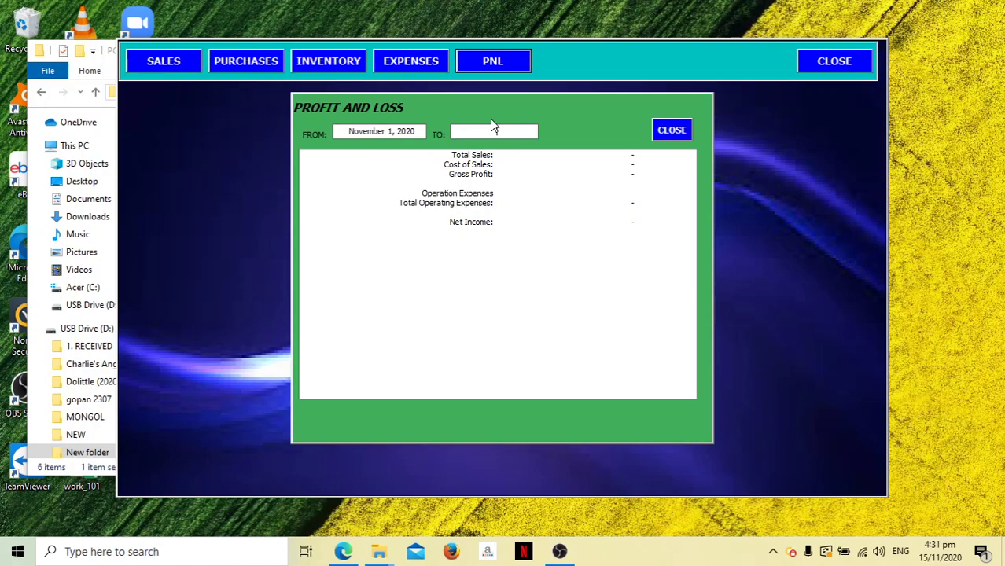
{"action": "type", "text": "30"}
{"action": "type", "text": "/11"}
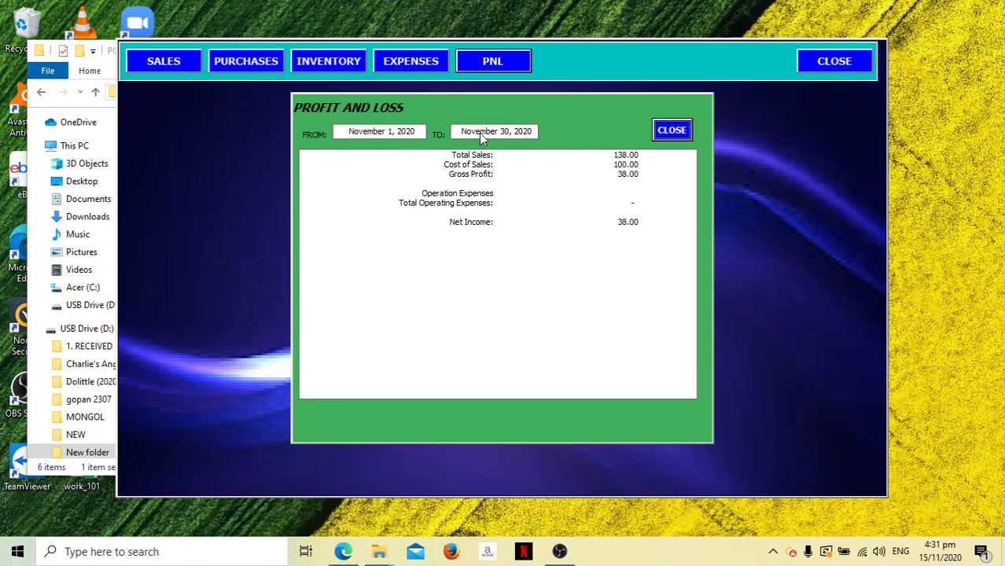
Step: Change the report range to January 1–31, 2020, which shows no figures
{"action": "left_click_drag", "start_coordinate": [407, 133], "coordinate": [298, 141]}
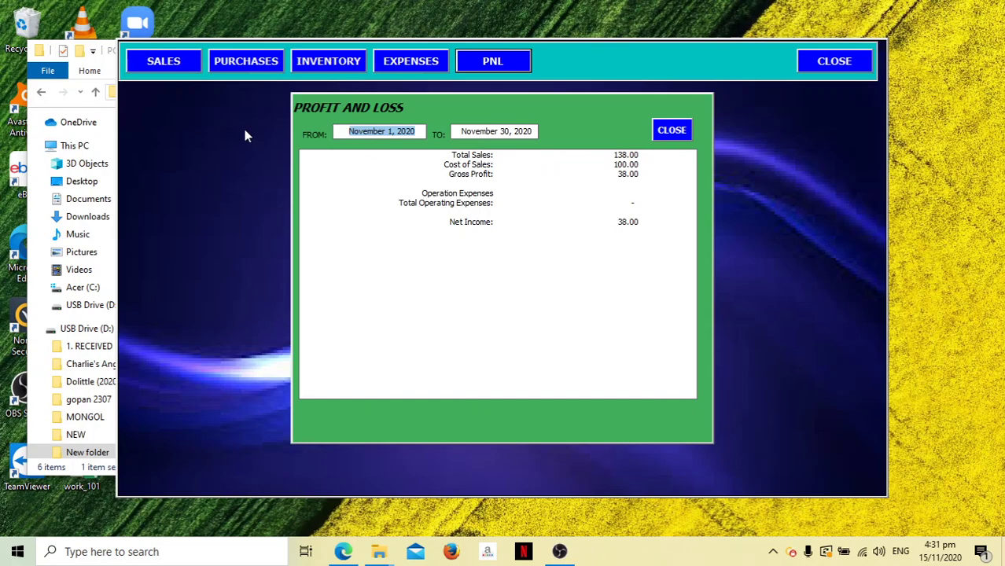
{"action": "type", "text": "1/1"}
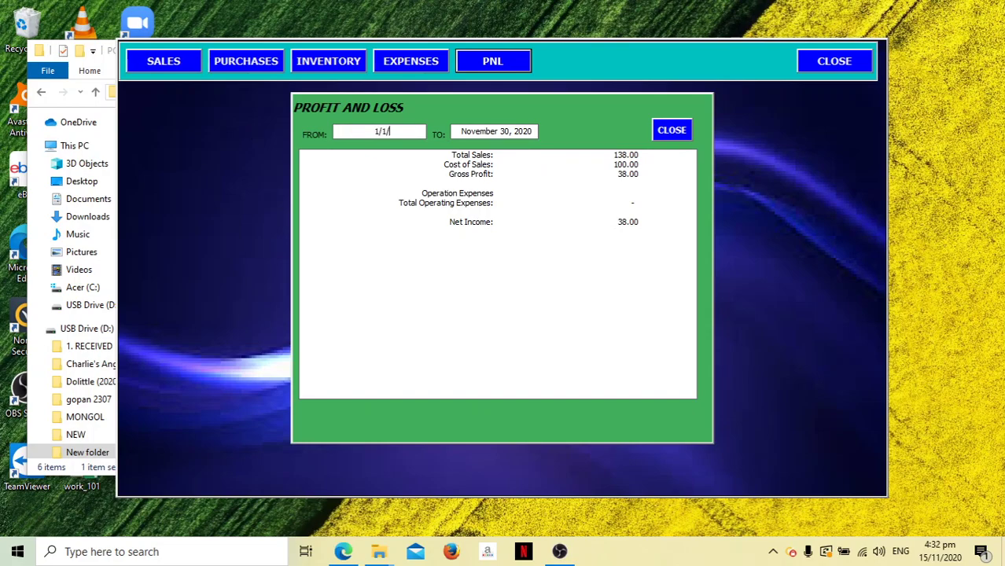
{"action": "key", "text": "Tab"}
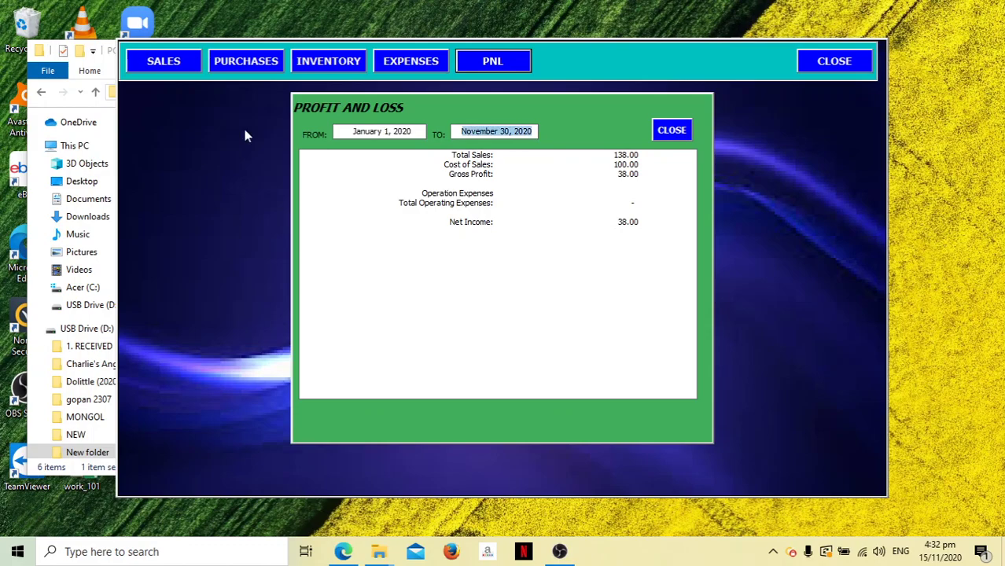
{"action": "type", "text": "1/31"}
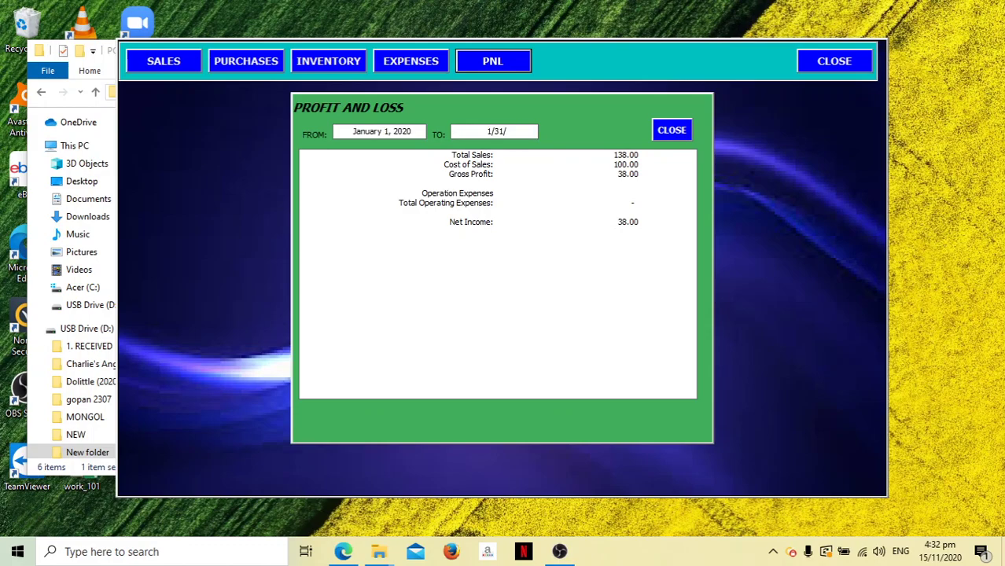
{"action": "key", "text": "Tab"}
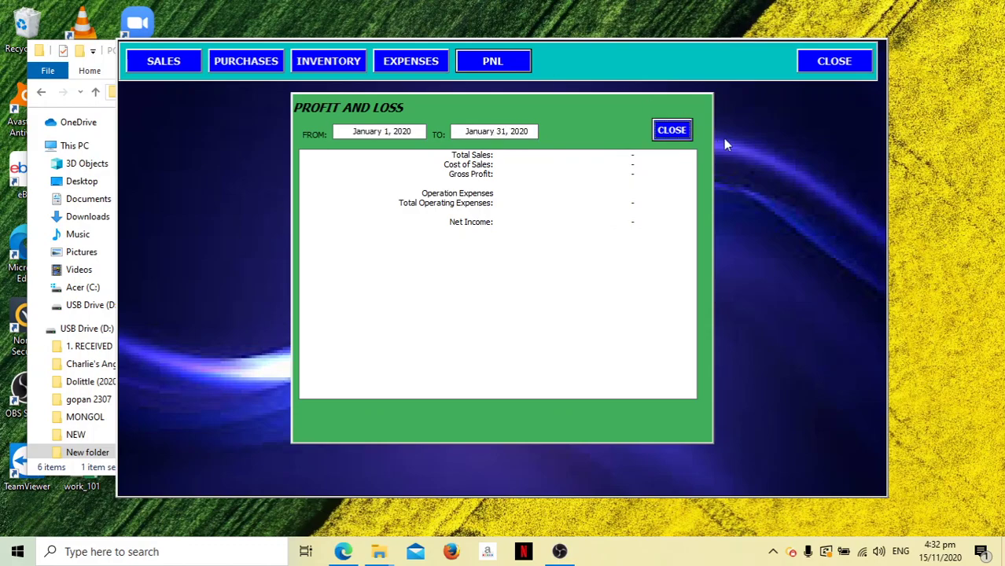
Step: Close the report and start invoice 003 for the customer with 555 BONUS PACK
{"action": "left_click", "coordinate": [680, 131]}
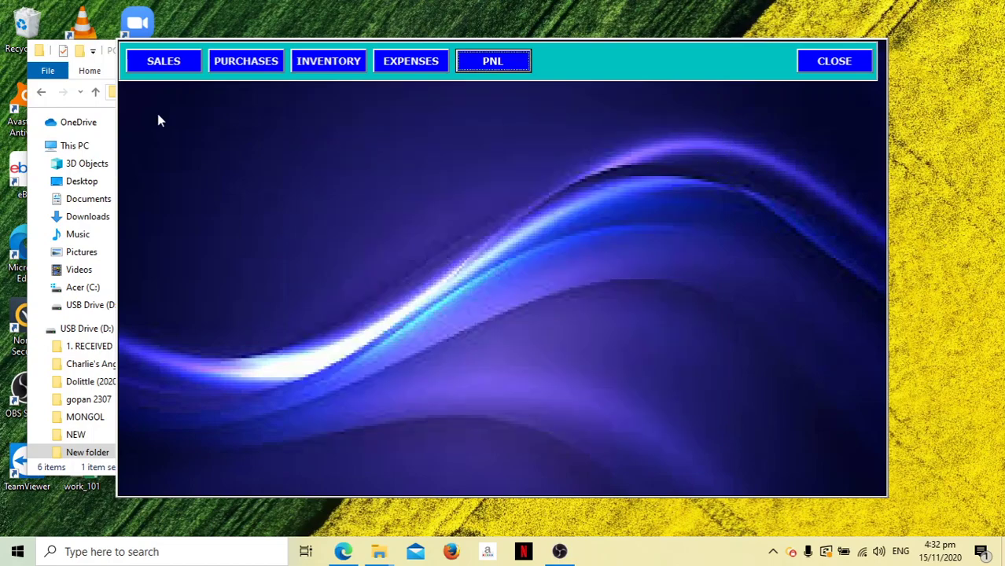
{"action": "left_click", "coordinate": [155, 69]}
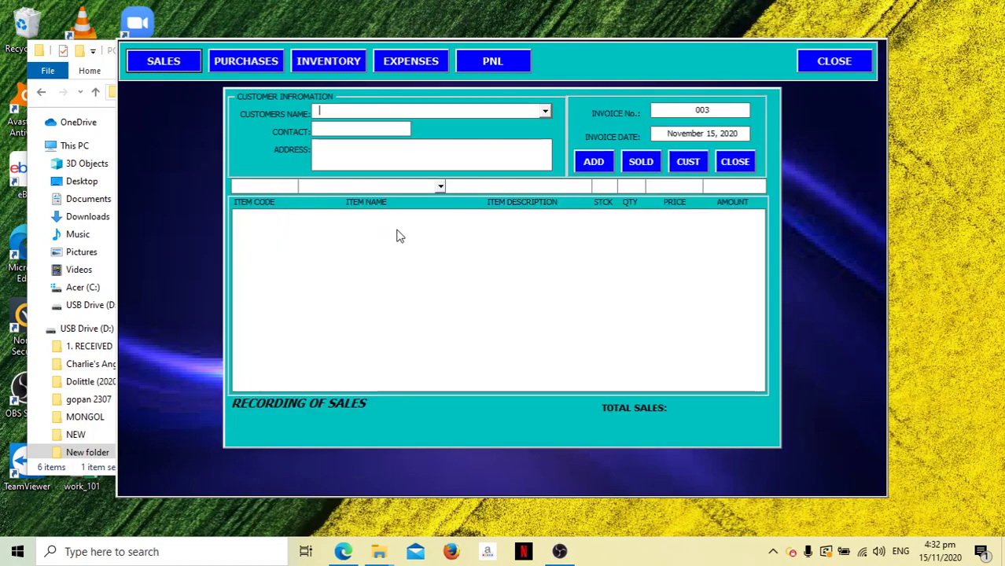
{"action": "left_click", "coordinate": [544, 114]}
{"action": "left_click", "coordinate": [535, 124]}
{"action": "left_click", "coordinate": [438, 186]}
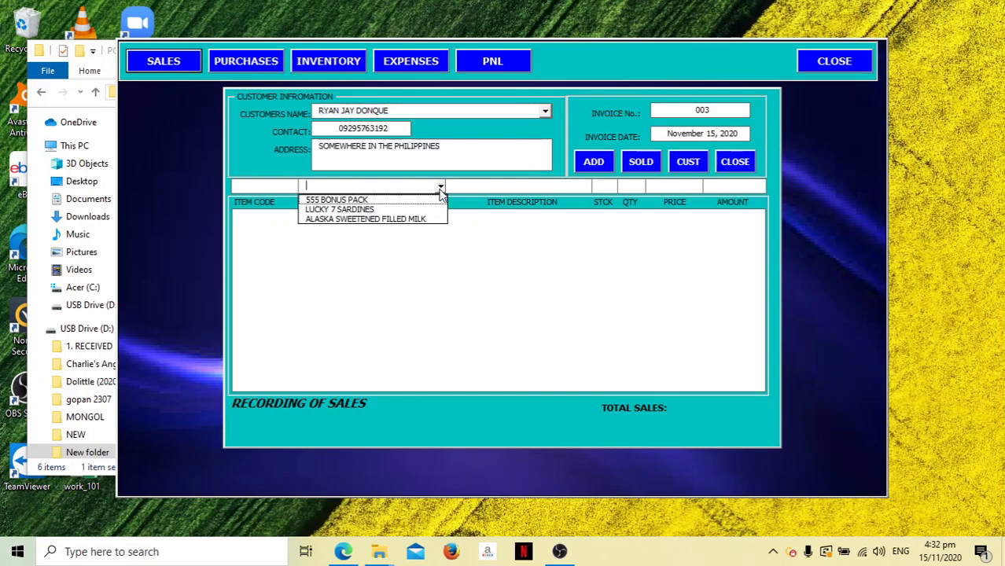
{"action": "left_click", "coordinate": [419, 202]}
{"action": "left_click", "coordinate": [637, 185]}
{"action": "type", "text": "1"}
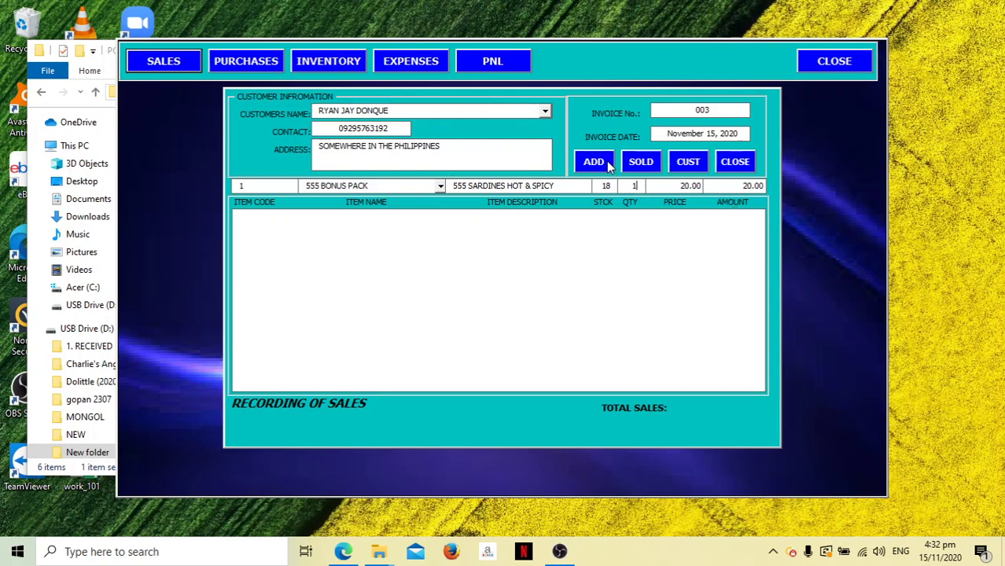
Step: Date invoice 003 as 1/1/2020 and record it as sold
{"action": "left_click_drag", "start_coordinate": [733, 135], "coordinate": [558, 134]}
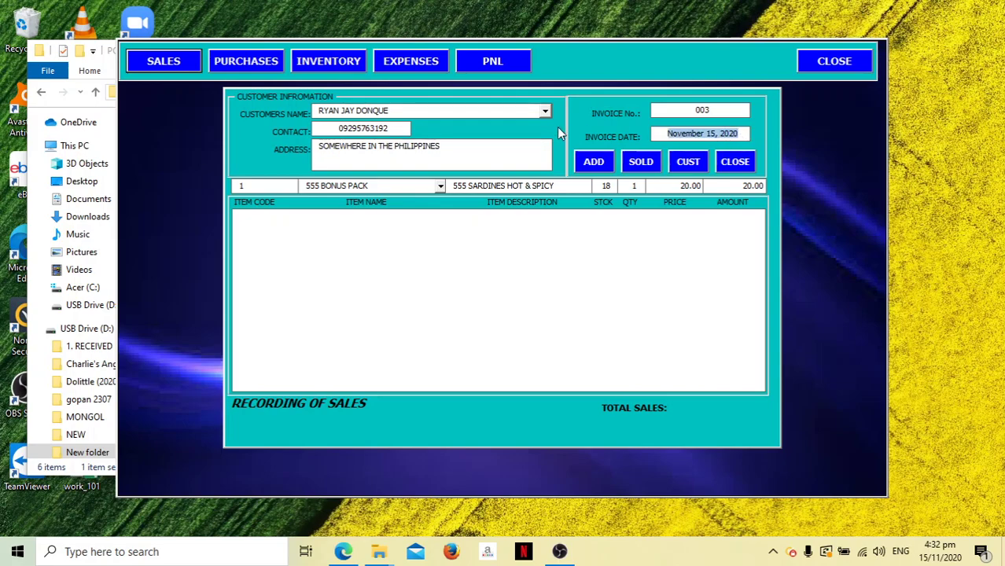
{"action": "type", "text": "1/1"}
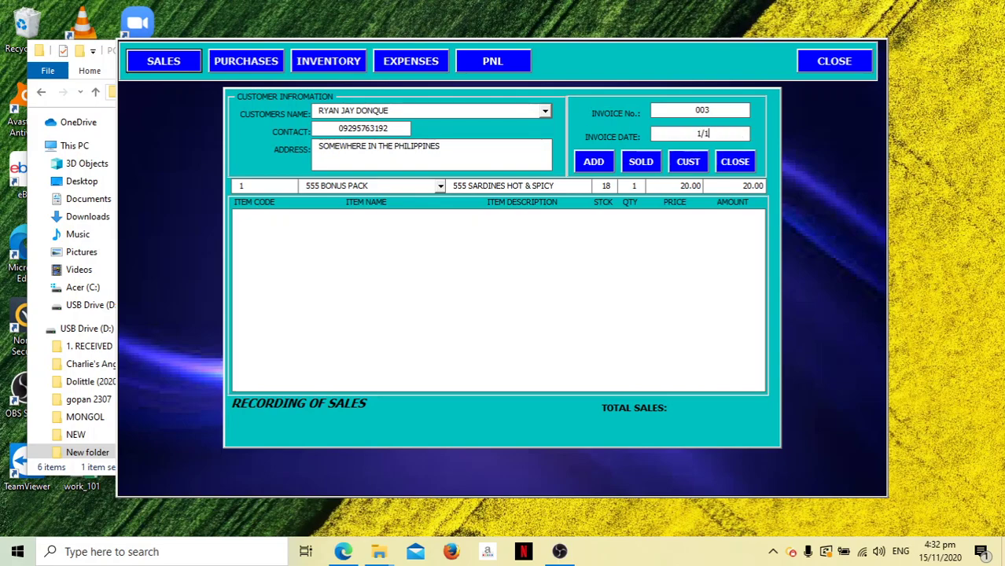
{"action": "key", "text": "Tab"}
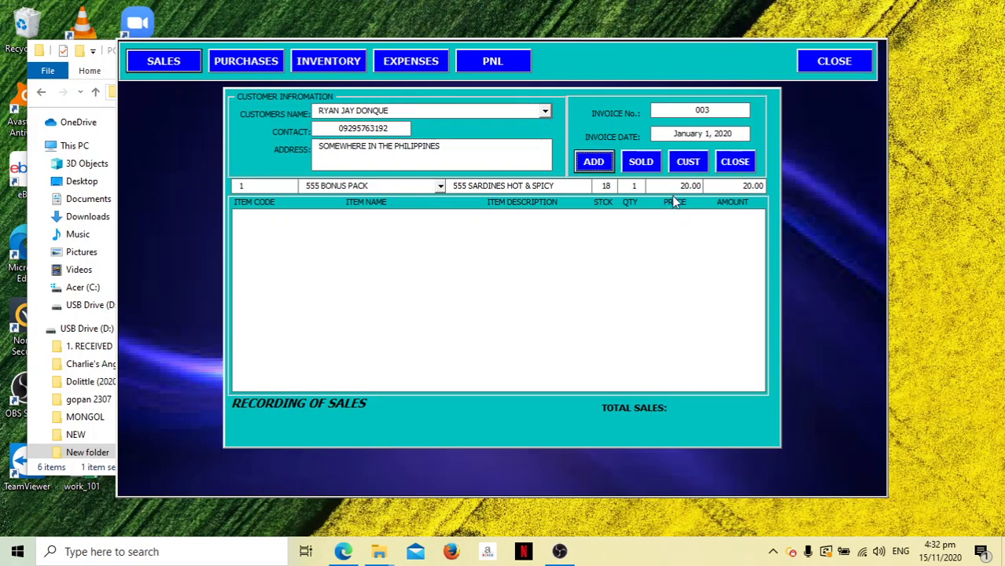
{"action": "left_click", "coordinate": [595, 162]}
{"action": "left_click", "coordinate": [639, 162]}
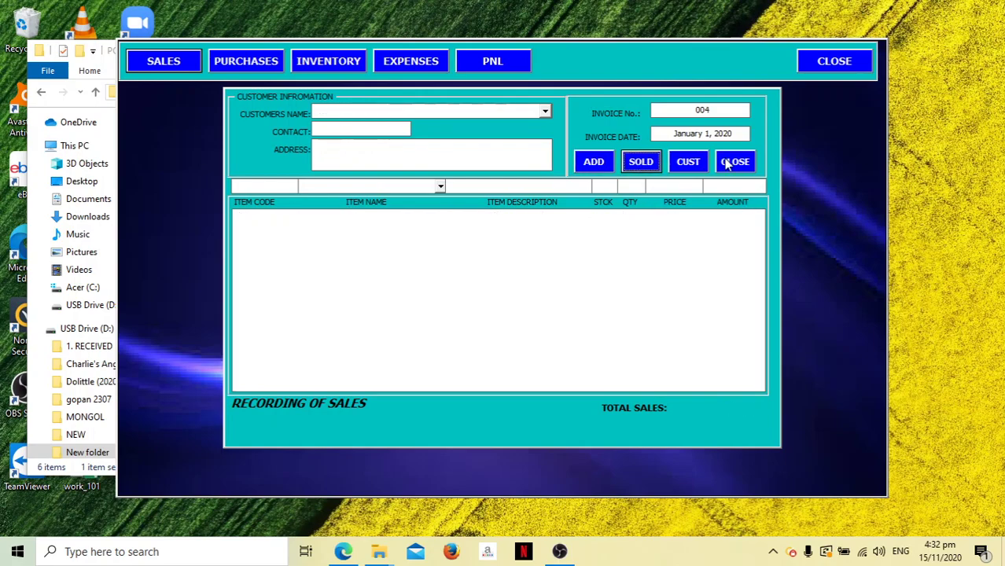
{"action": "left_click", "coordinate": [727, 162]}
{"action": "left_click", "coordinate": [520, 67]}
{"action": "type", "text": "31/1"}
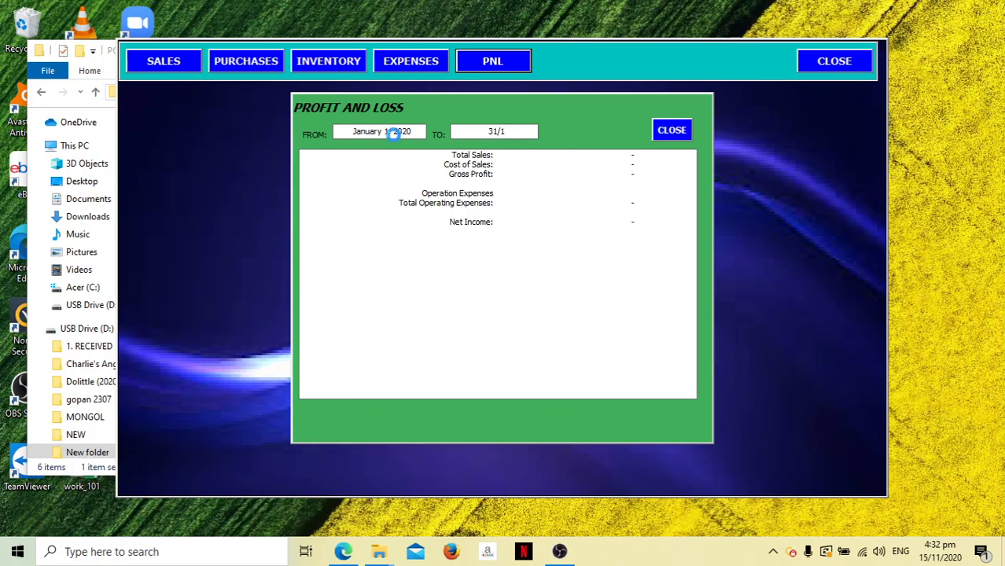
Step: Refresh the report through 31/1 to see 20.00 sales, 15.00 cost, 5.00 net income, then close it
{"action": "key", "text": "Tab"}
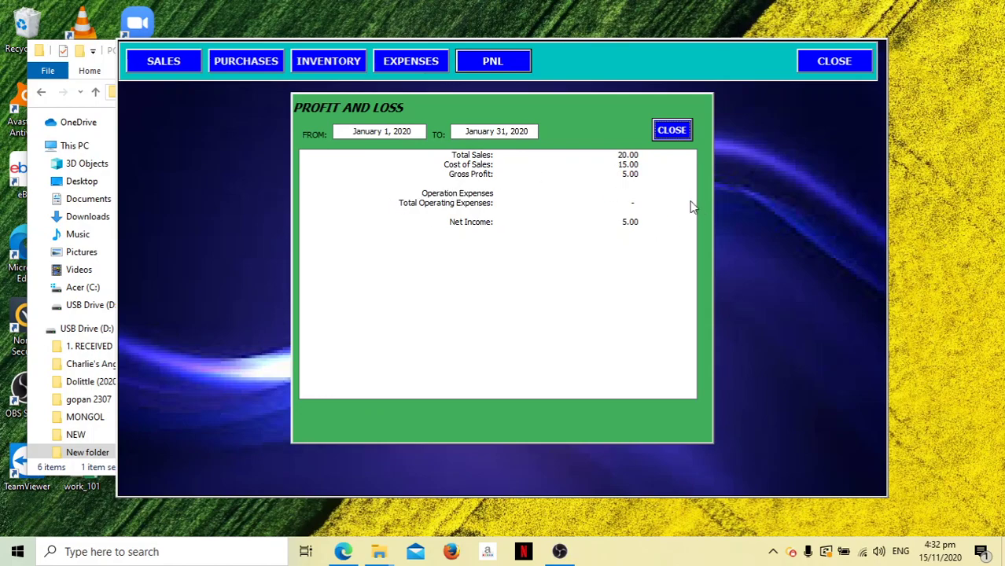
{"action": "left_click", "coordinate": [672, 132]}
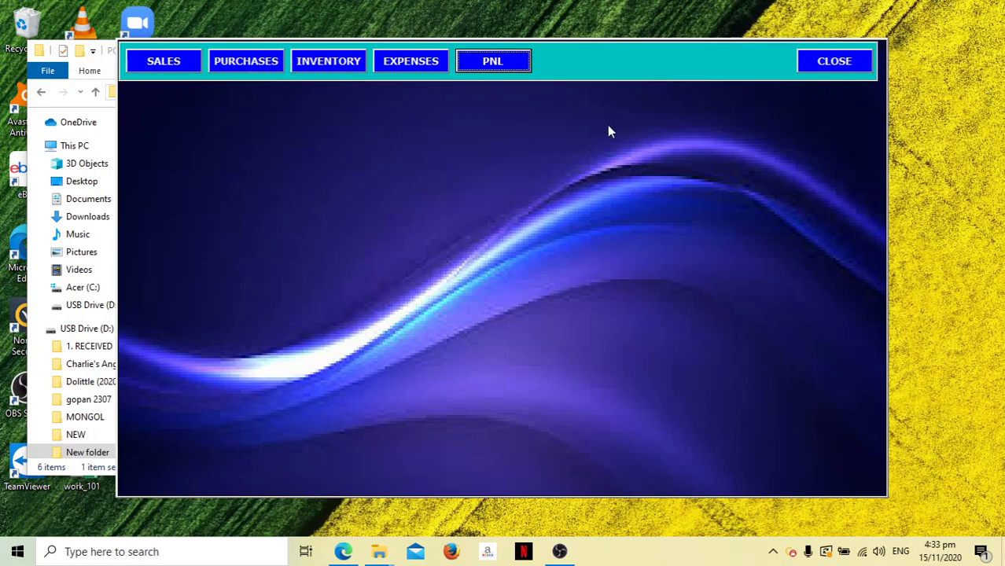
Step: Cancel the first log-out prompt, then quit saving the file and bring OBS Studio forward
{"action": "left_click", "coordinate": [834, 63]}
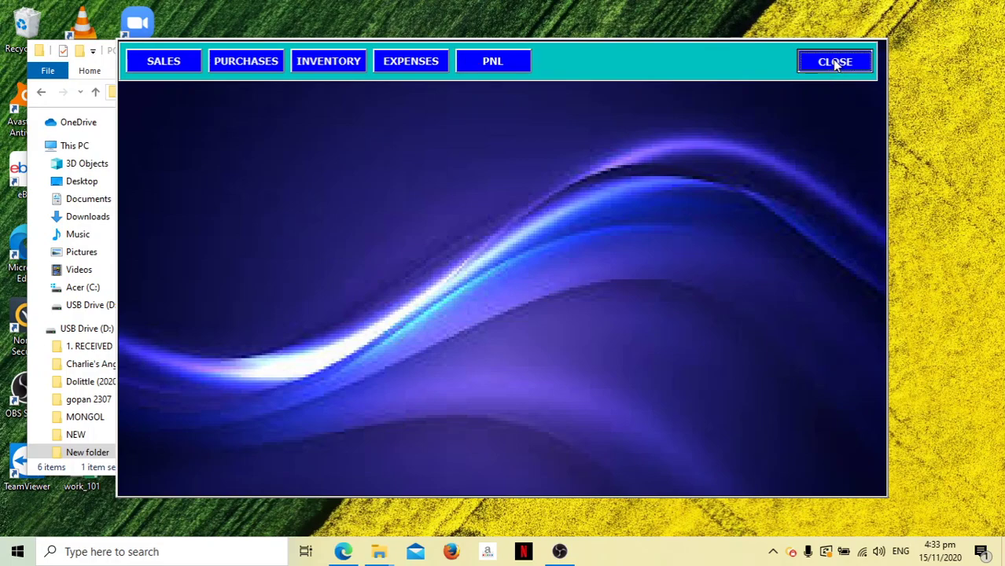
{"action": "left_click", "coordinate": [554, 329]}
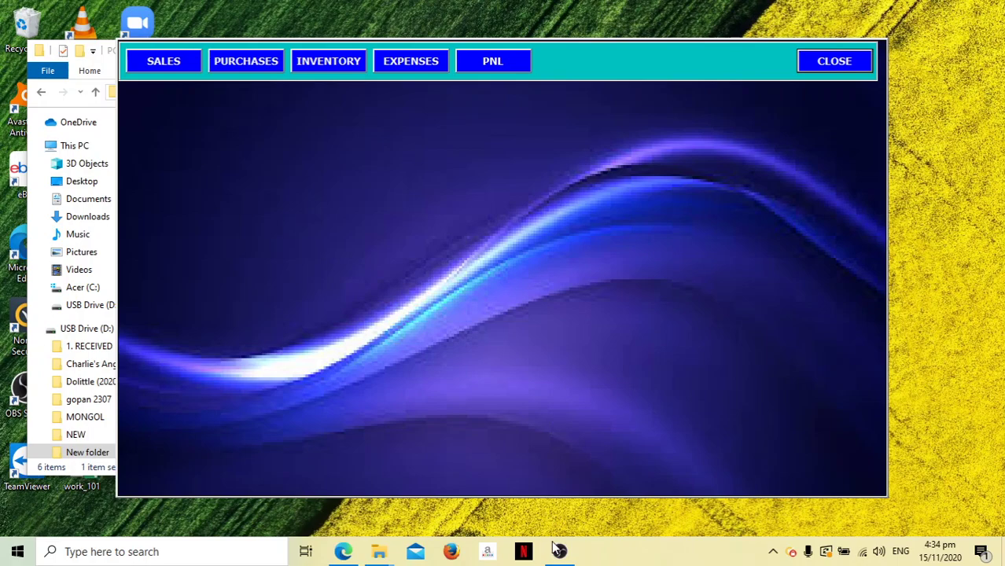
{"action": "left_click", "coordinate": [819, 66]}
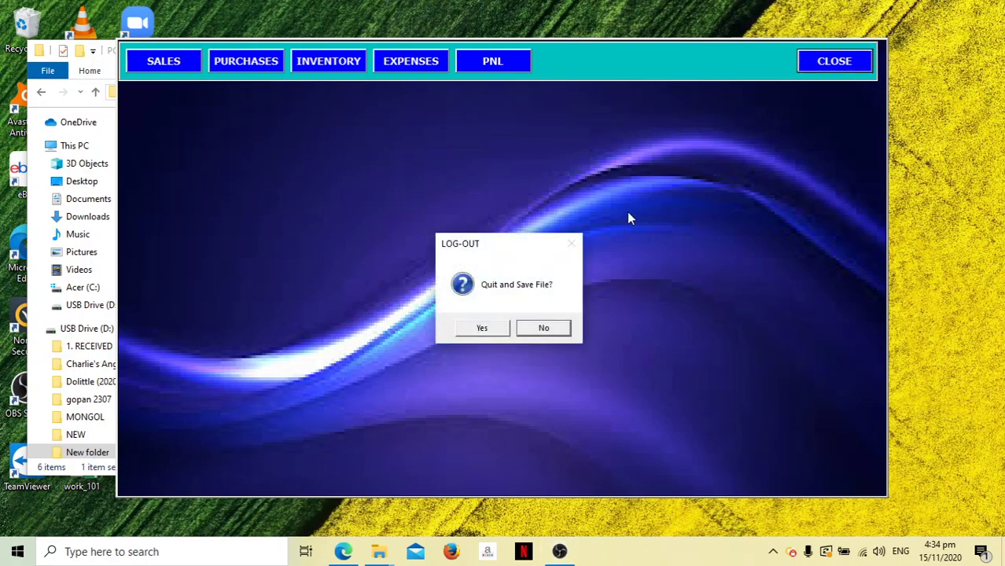
{"action": "left_click", "coordinate": [485, 330]}
{"action": "left_click", "coordinate": [559, 551]}
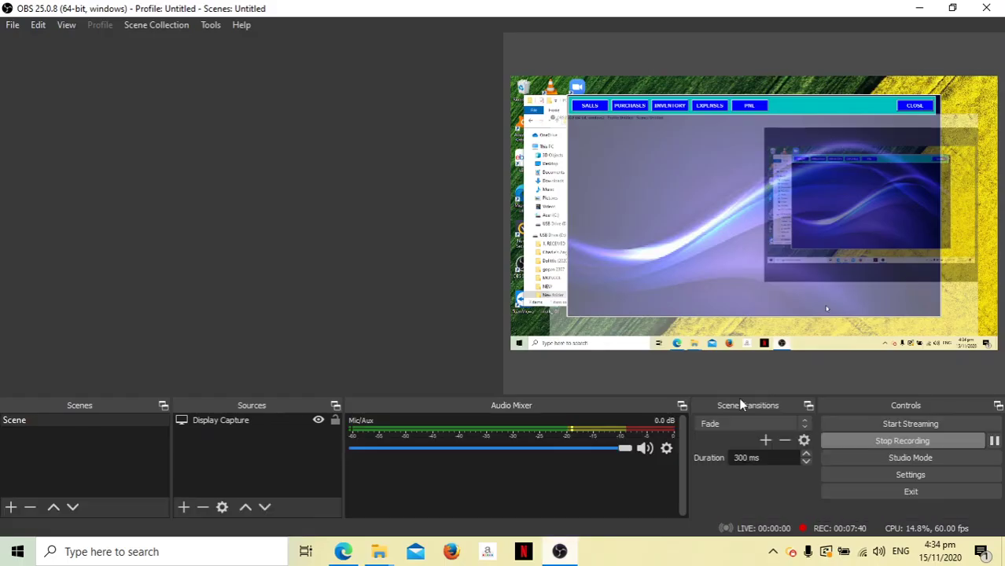